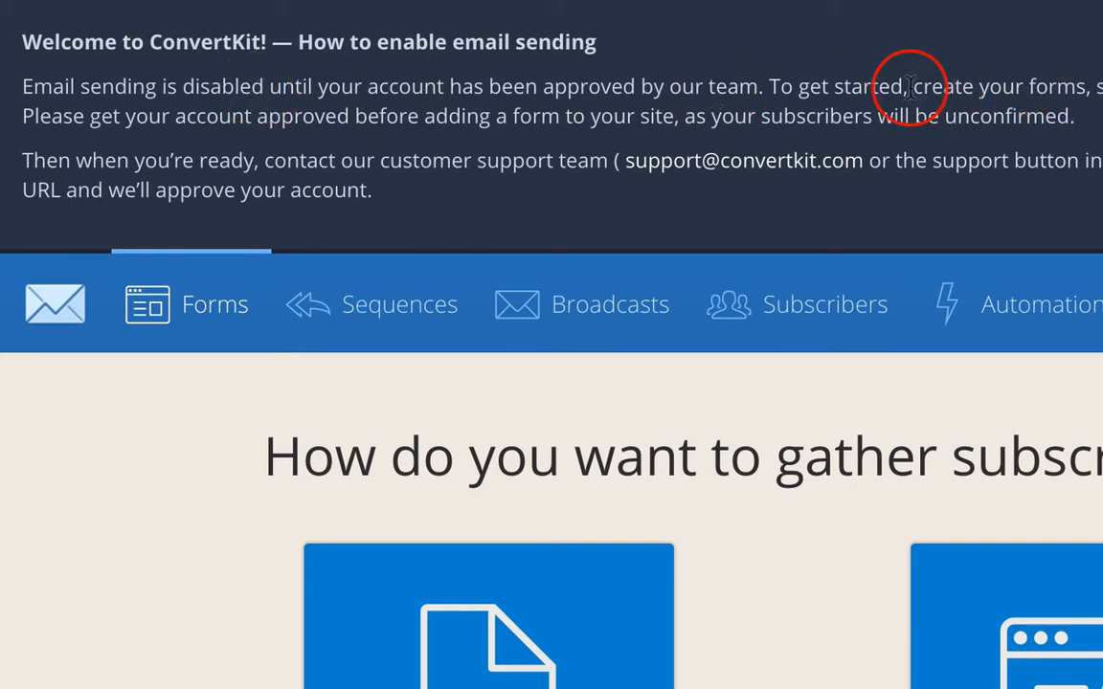
- Read the welcome notice on how to get the account approved and email sending enabled
left_click_drag(911, 88, 1102, 86)
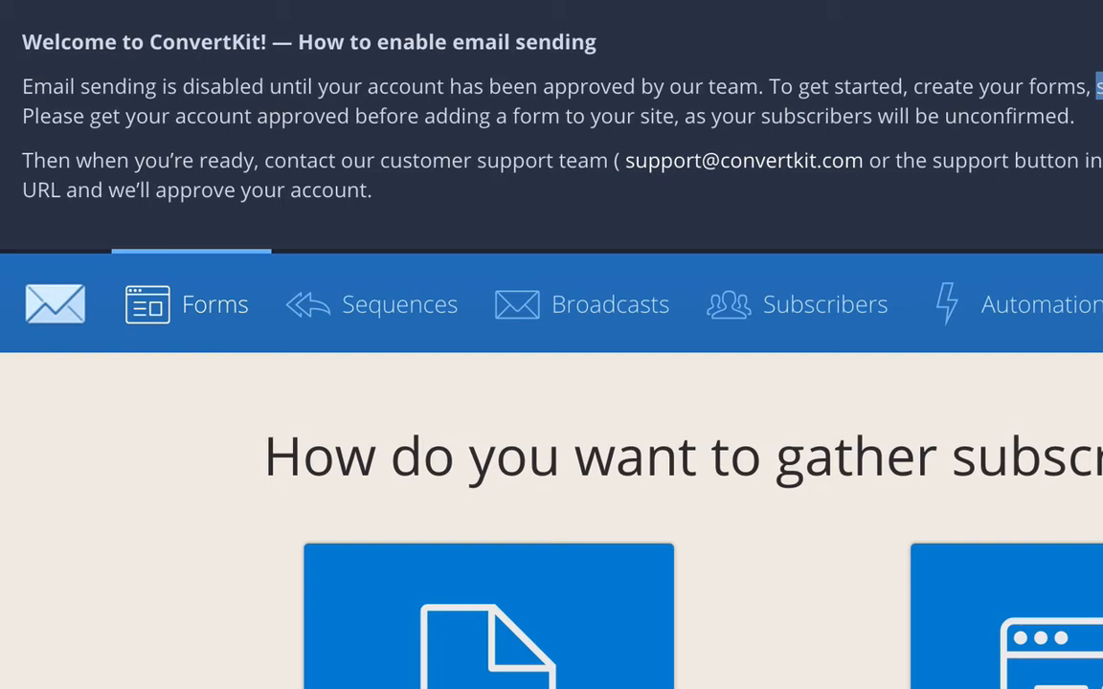
left_click(1102, 86)
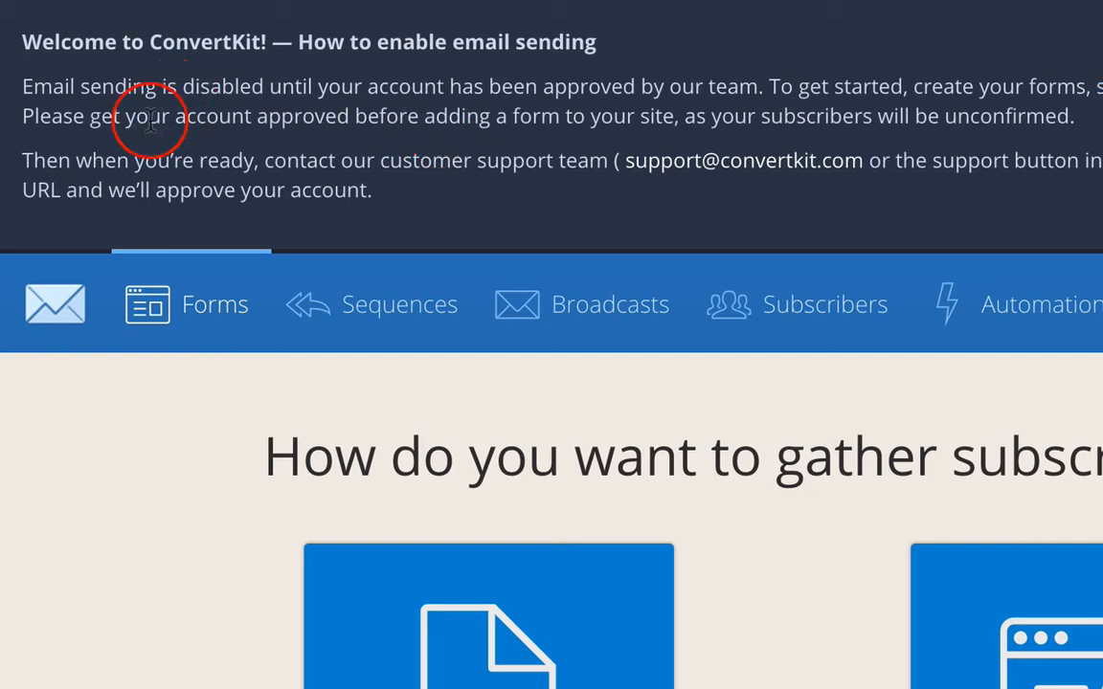
left_click_drag(150, 119, 675, 130)
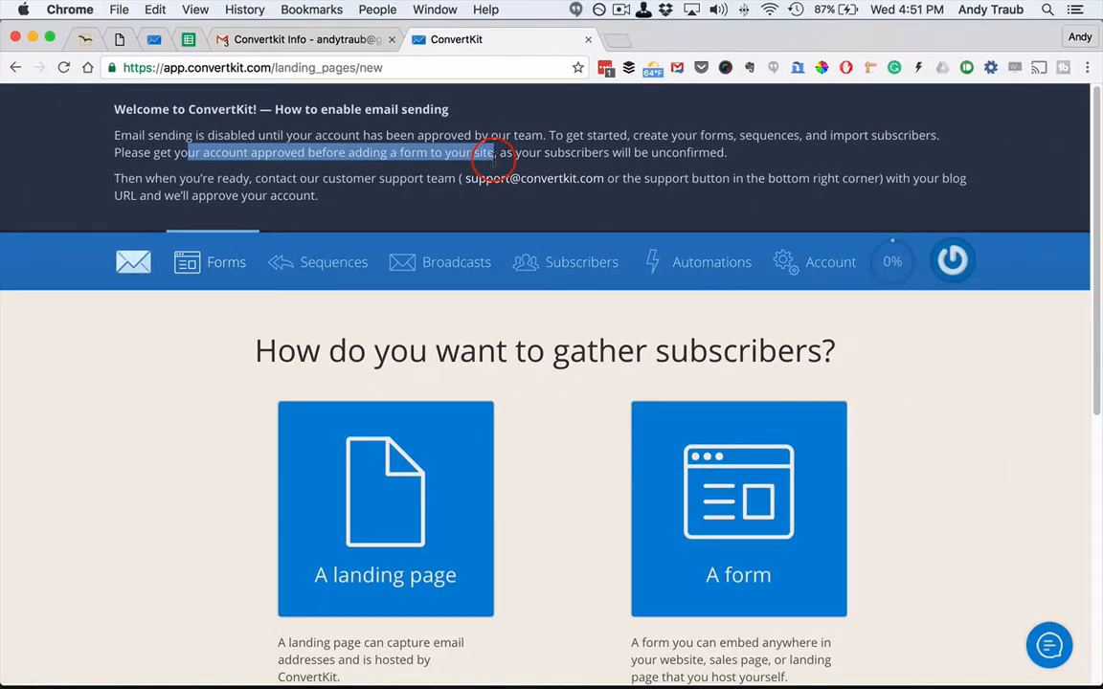
left_click(595, 153)
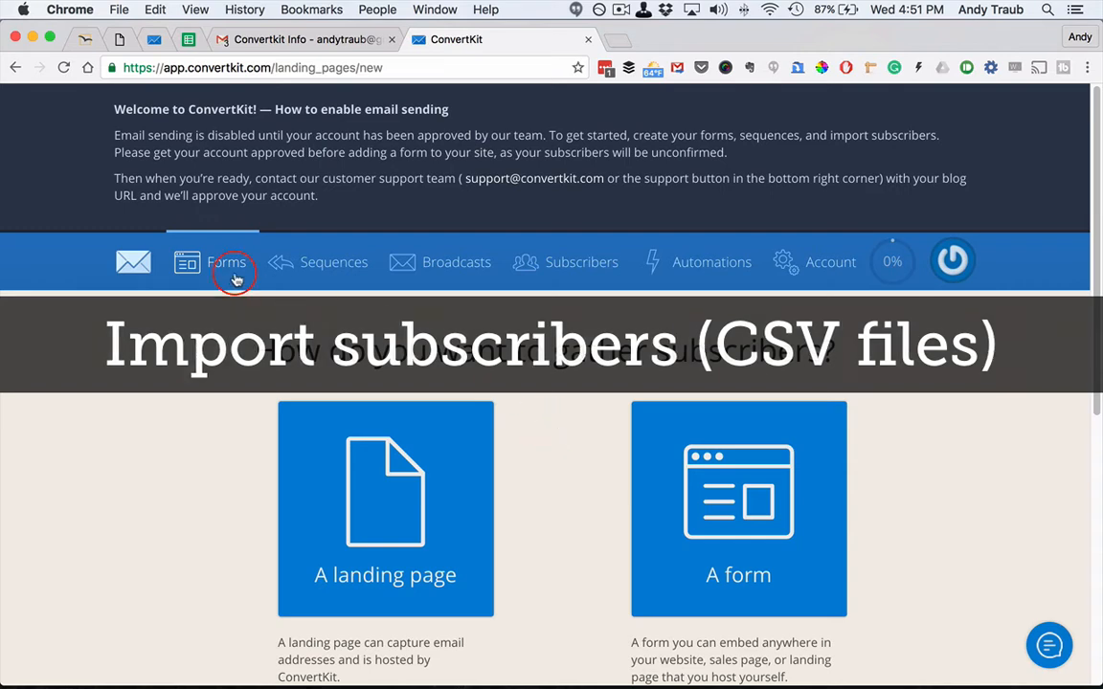
- Create a new form in the style that places first name, email address and Subscribe in a single row
scroll(605, 486, "down", 1)
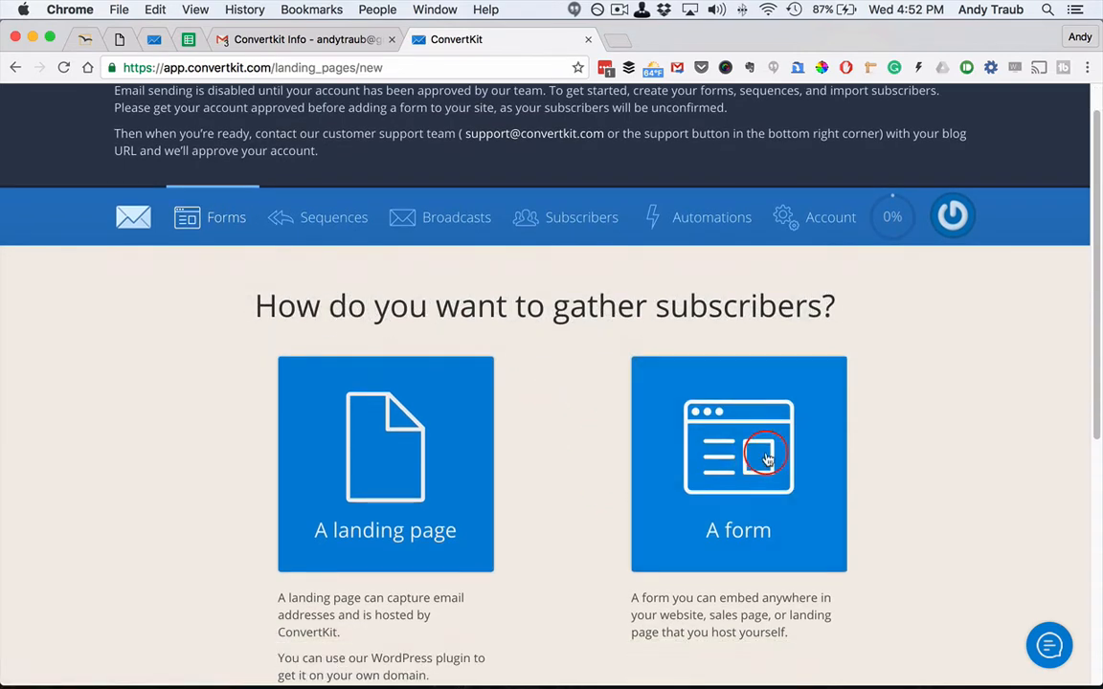
left_click(756, 455)
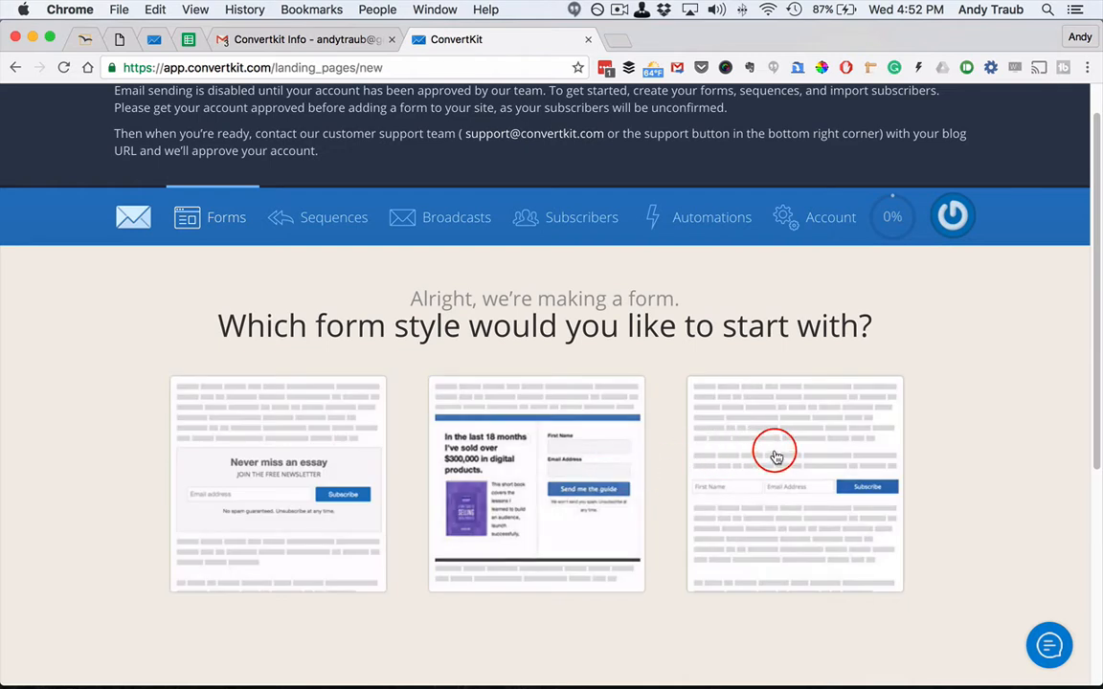
left_click(776, 457)
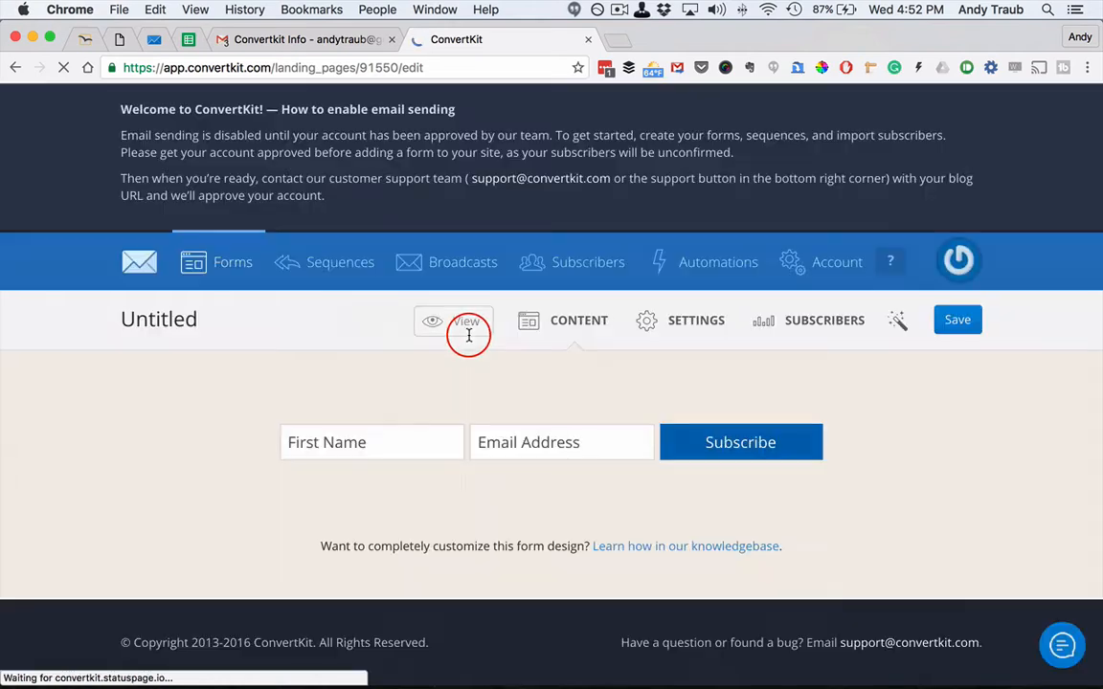
- Switch to Evernote, select the 10 Day Challenge entry in the ConvertKit setup list, and return to Chrome
key("super+Tab")
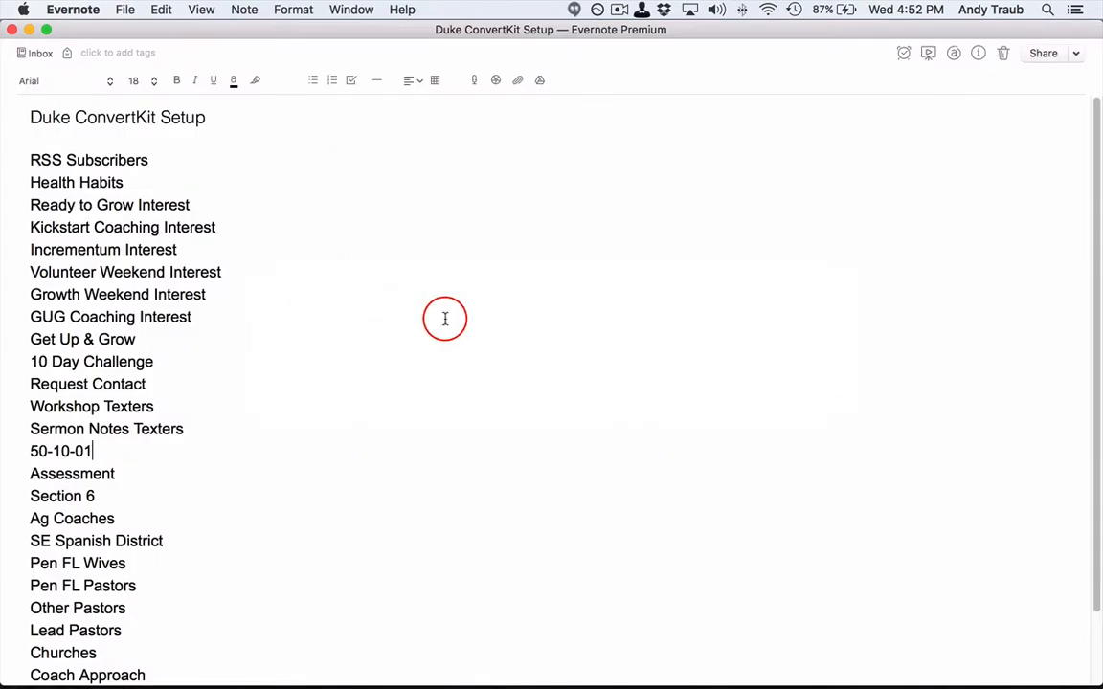
left_click_drag(164, 361, 32, 361)
key("super+Tab")
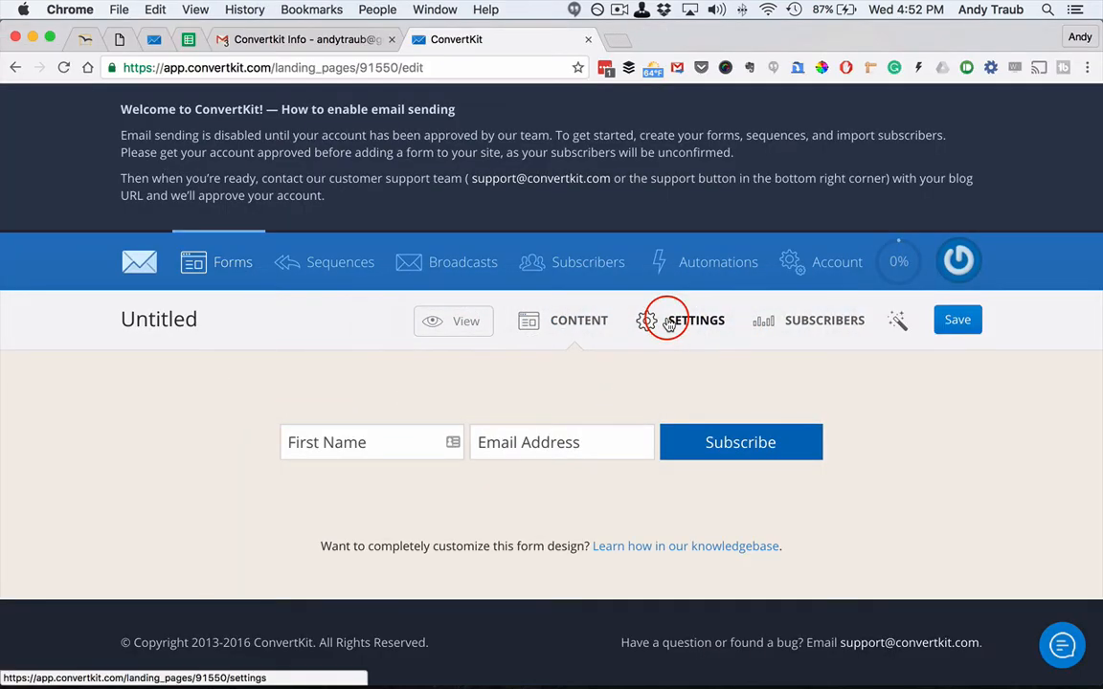
- Name the untitled form 10 Day Challenge in its main settings and save the form
left_click(663, 321)
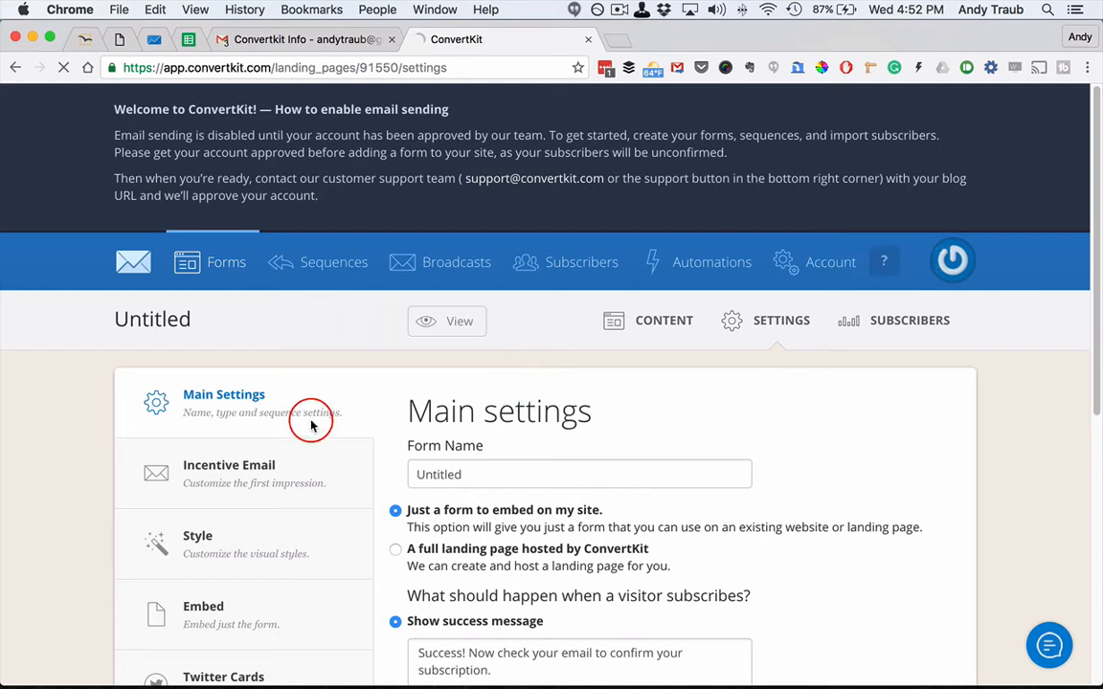
double_click(454, 472)
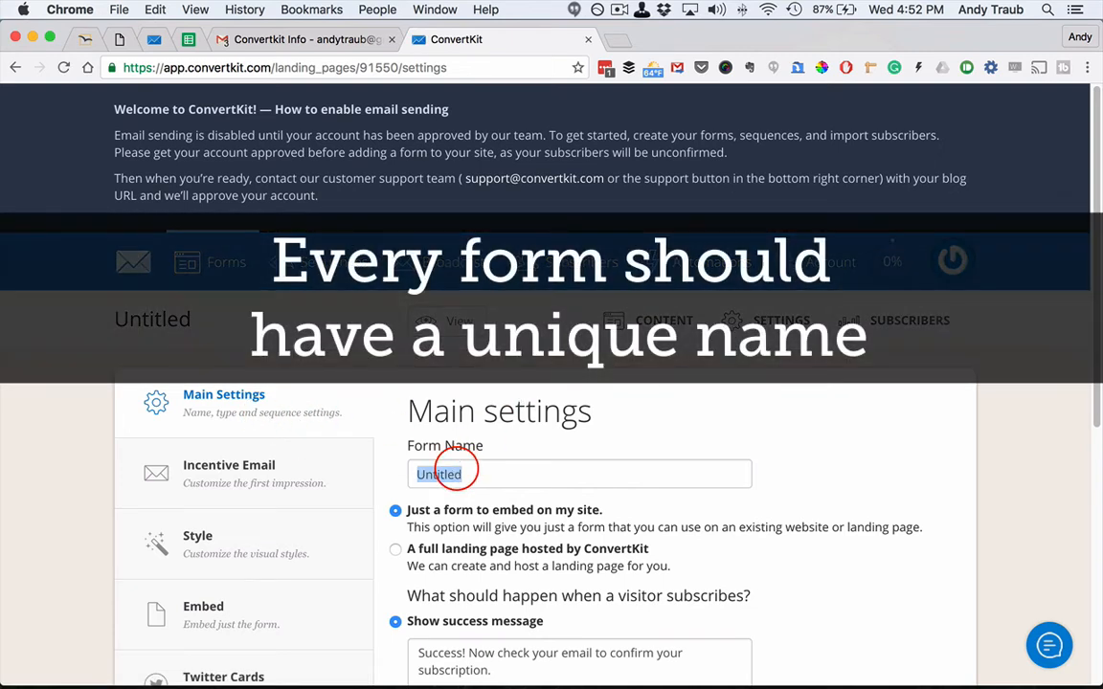
type("10 Day Challenge")
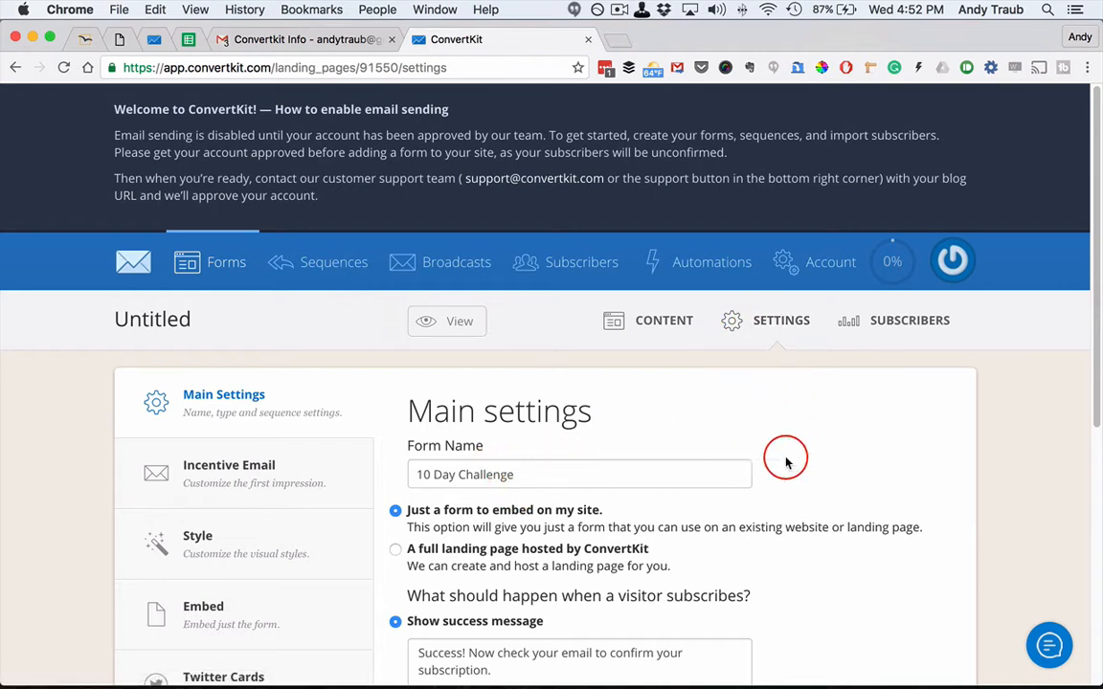
scroll(814, 460, "down", 1)
scroll(814, 460, "down", 5)
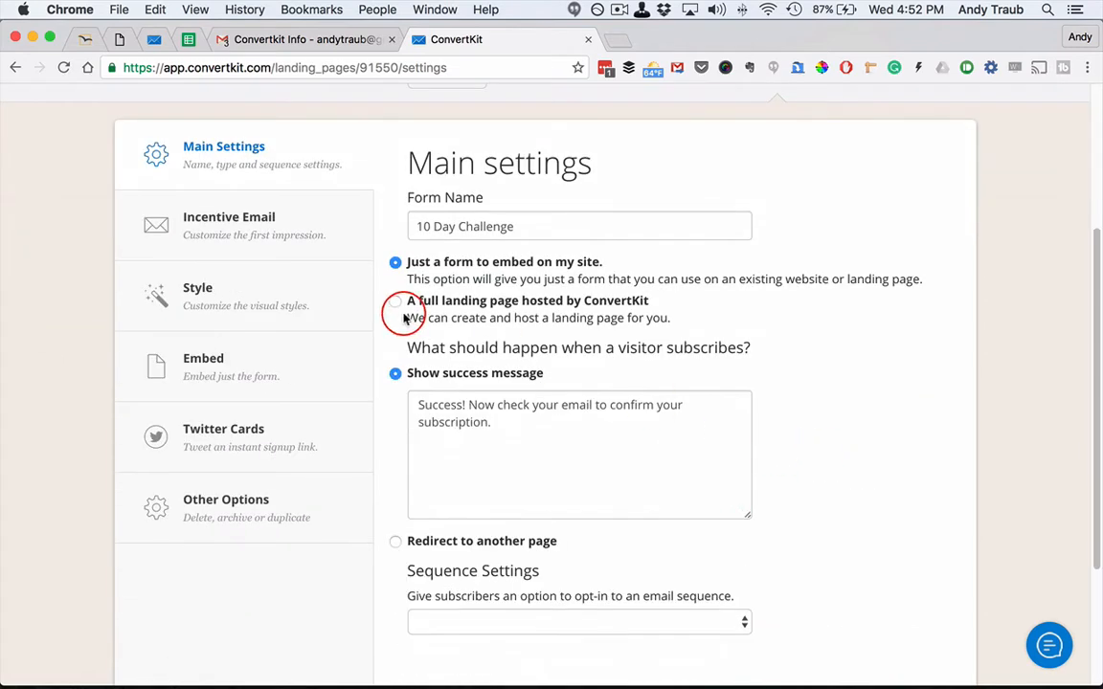
scroll(673, 373, "down", 4)
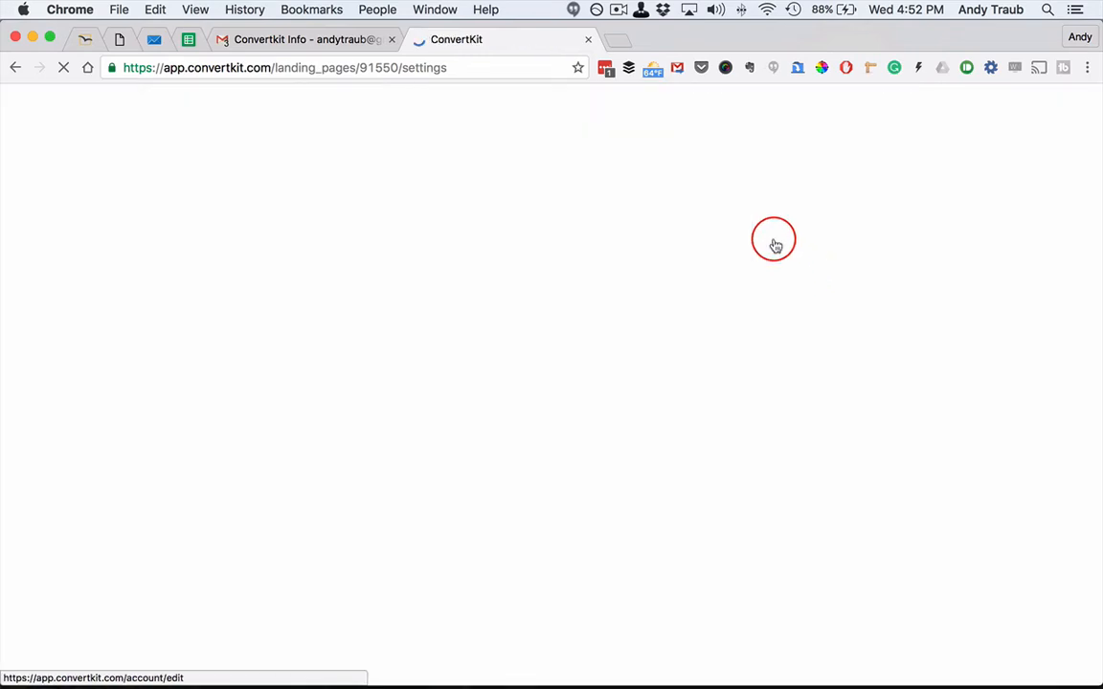
- Disable the incentive / double opt-in confirmation email for the 10 Day Challenge form and save it
scroll(771, 313, "down", 2)
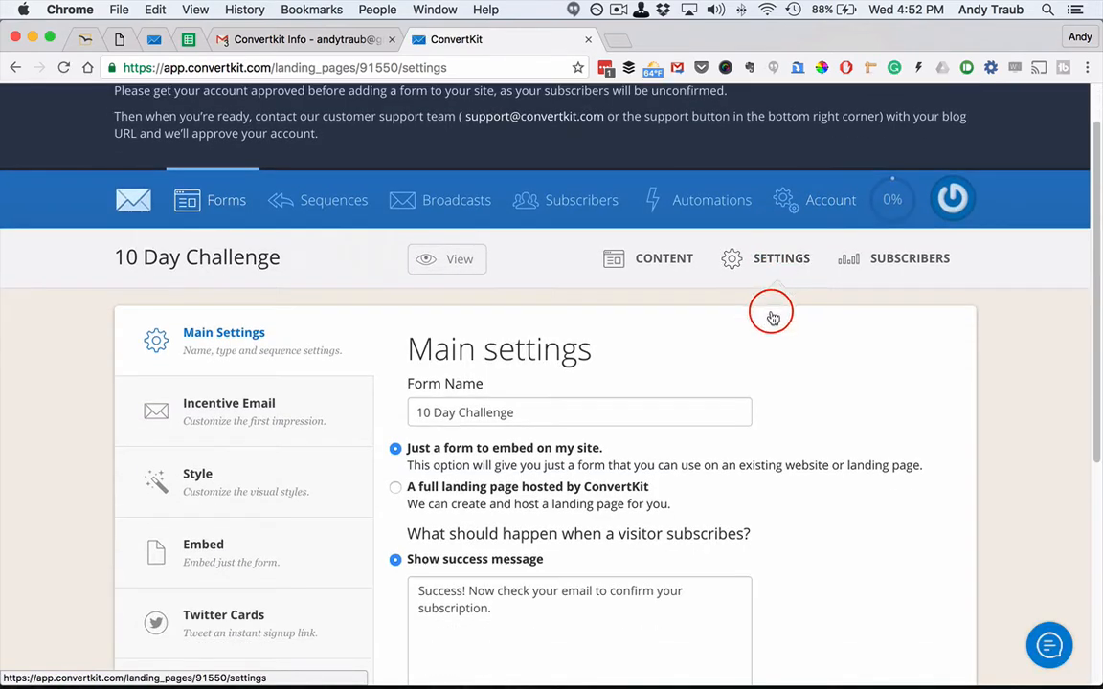
left_click(329, 402)
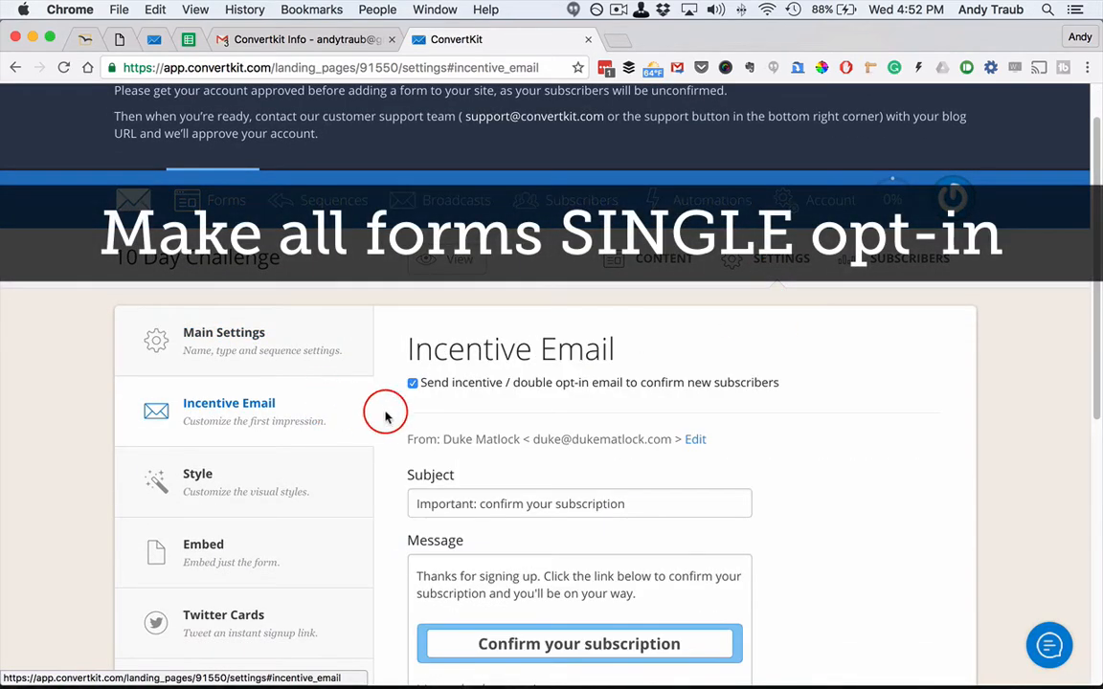
left_click(413, 384)
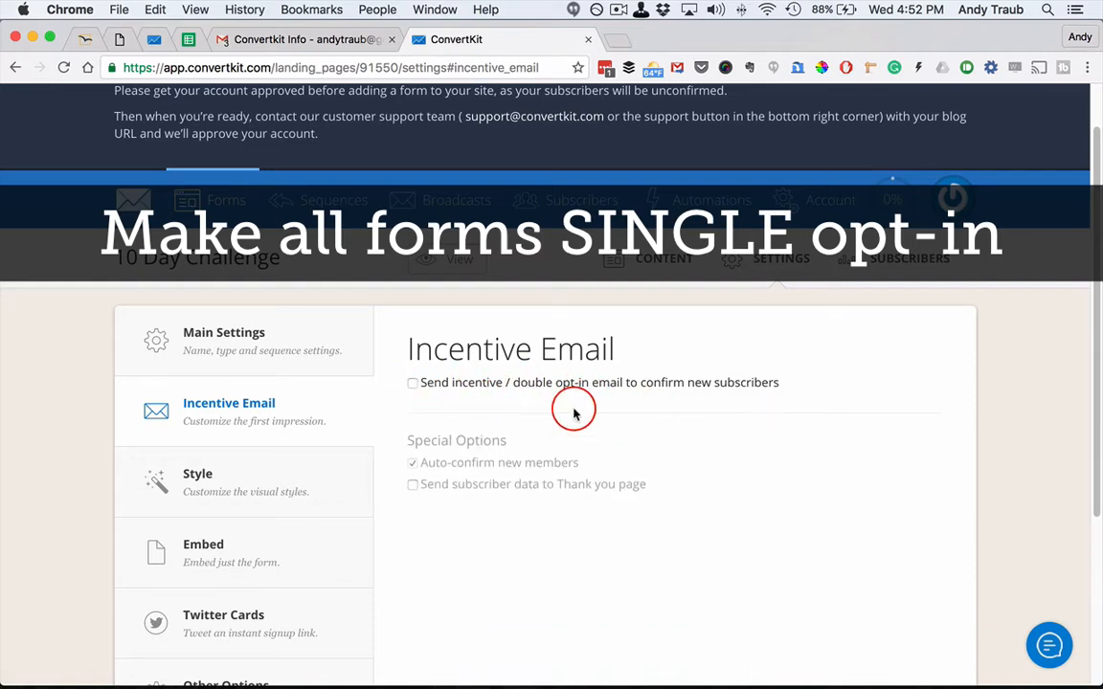
scroll(808, 458, "down", 3)
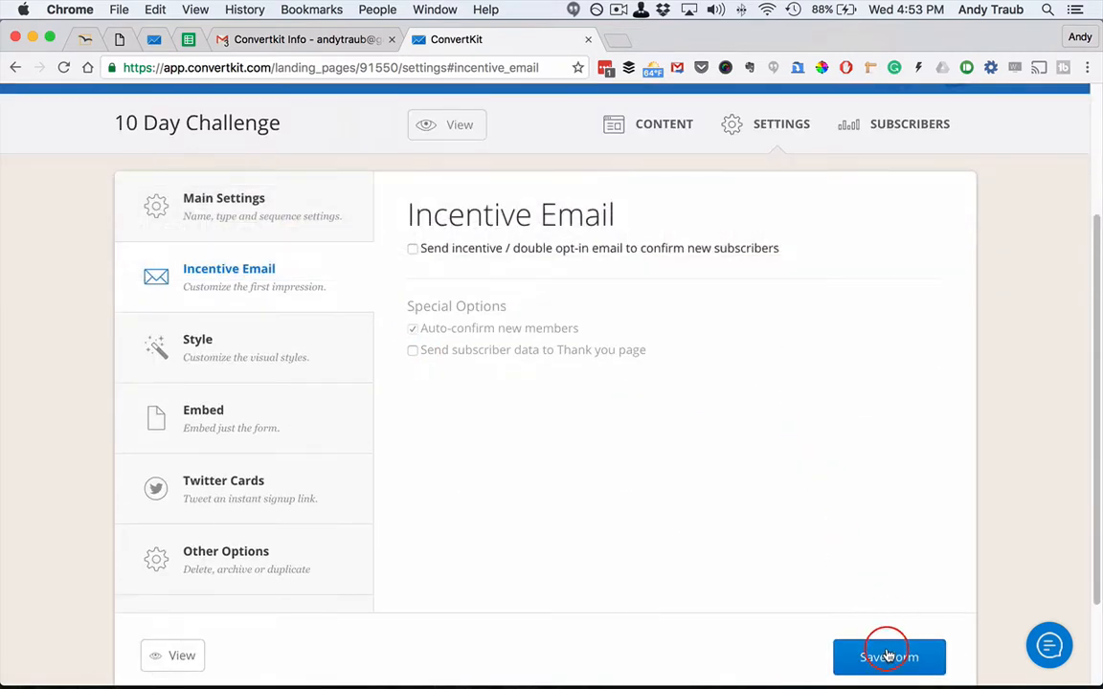
left_click(888, 657)
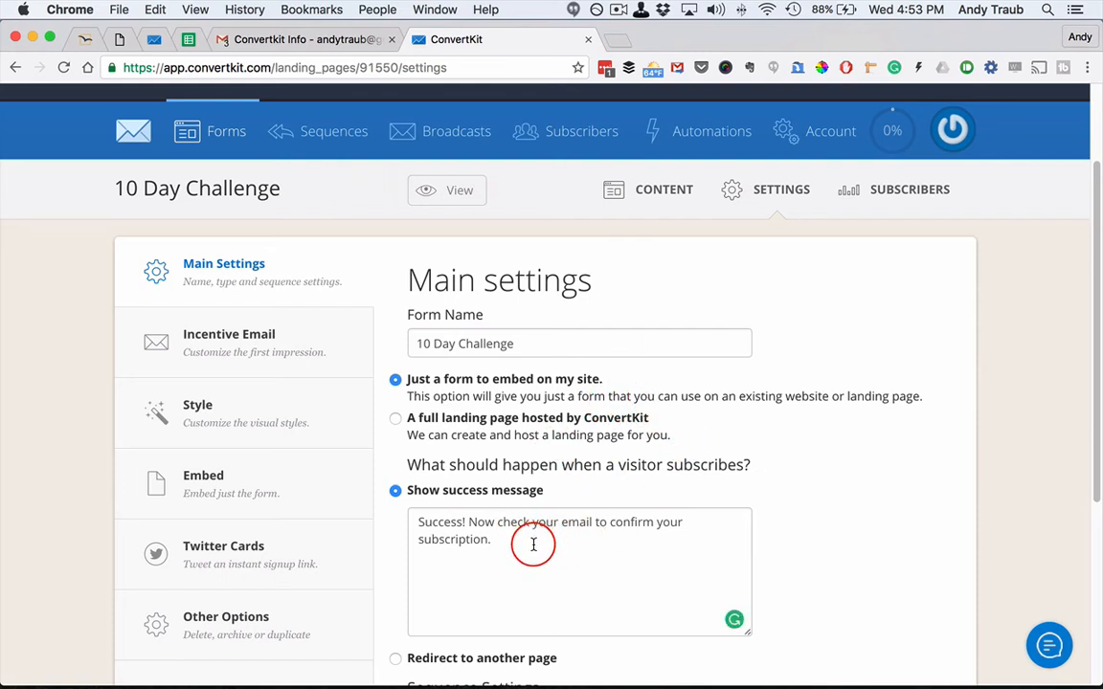
- Review the form's success message and check the 10 Day Challenge form in the forms overview
left_click_drag(535, 543, 394, 495)
left_click(828, 492)
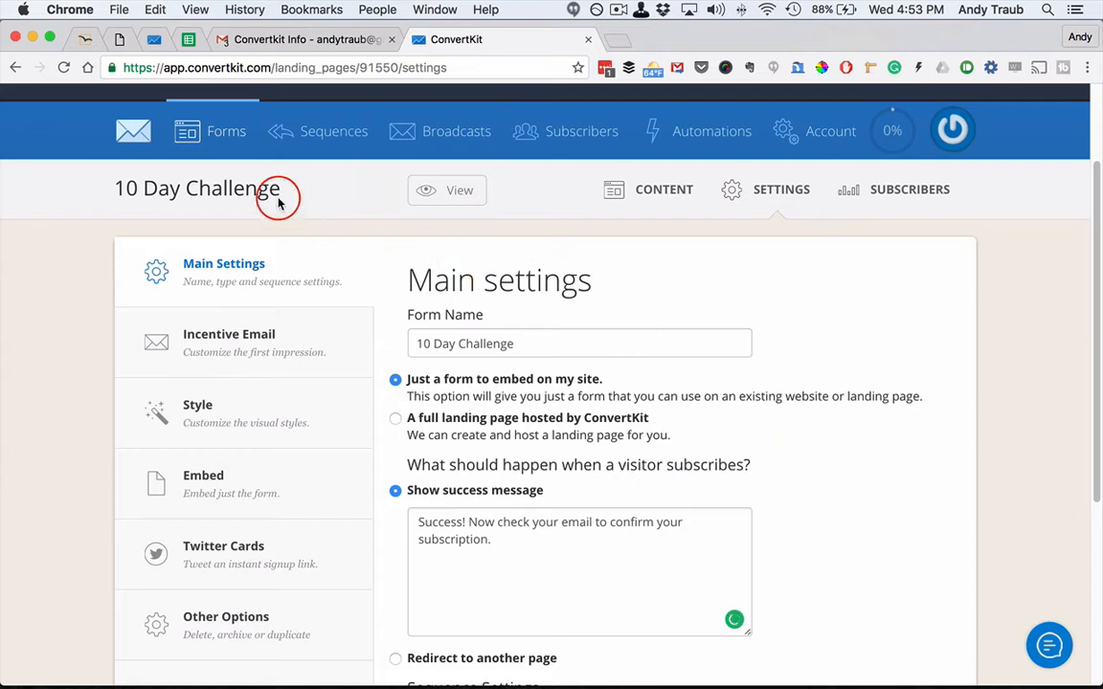
left_click(209, 135)
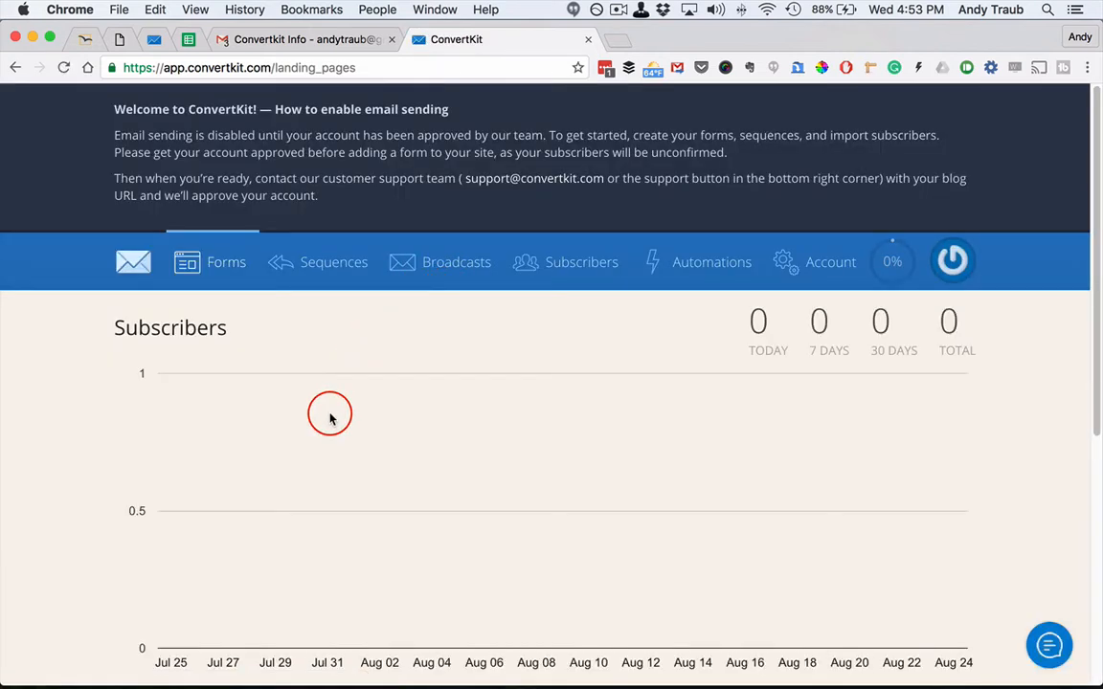
scroll(333, 413, "down", 5)
scroll(330, 418, "down", 3)
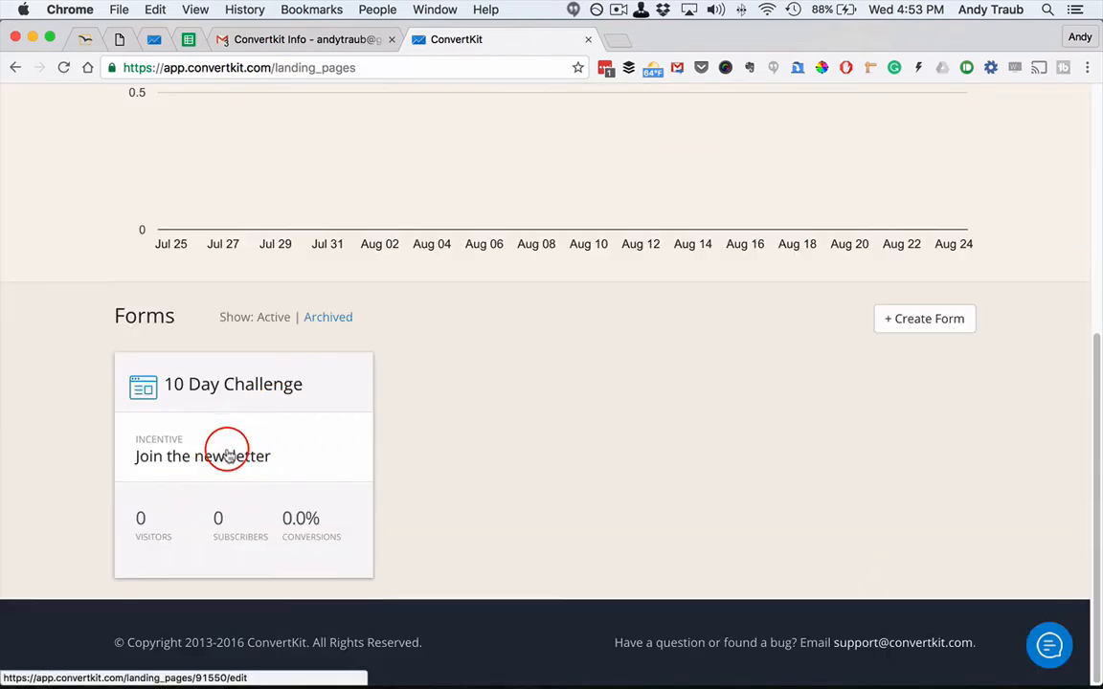
scroll(515, 386, "up", 2)
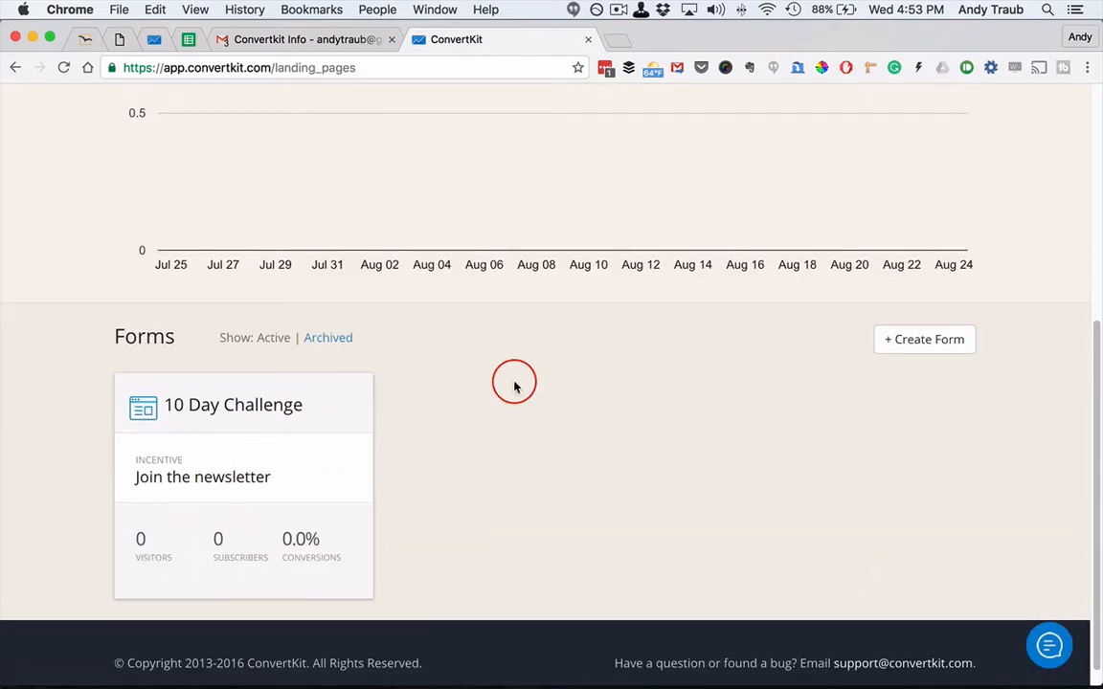
scroll(514, 386, "up", 7)
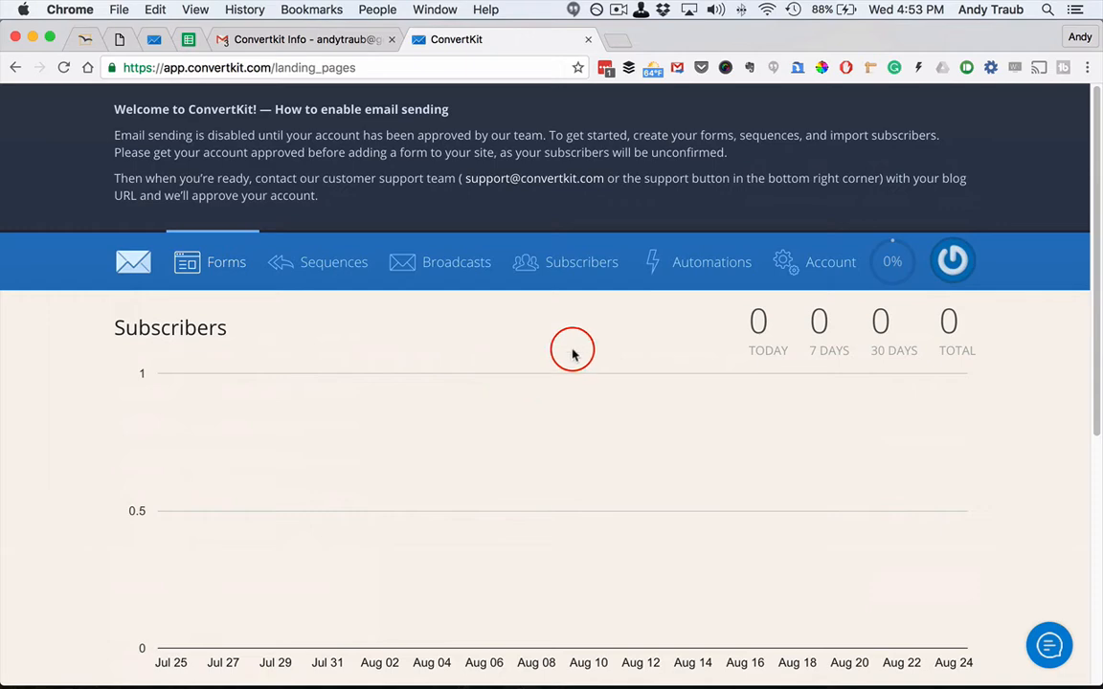
- Start a new automation rule triggered when a user subscribes to the 10 Day Challenge form
left_click(730, 265)
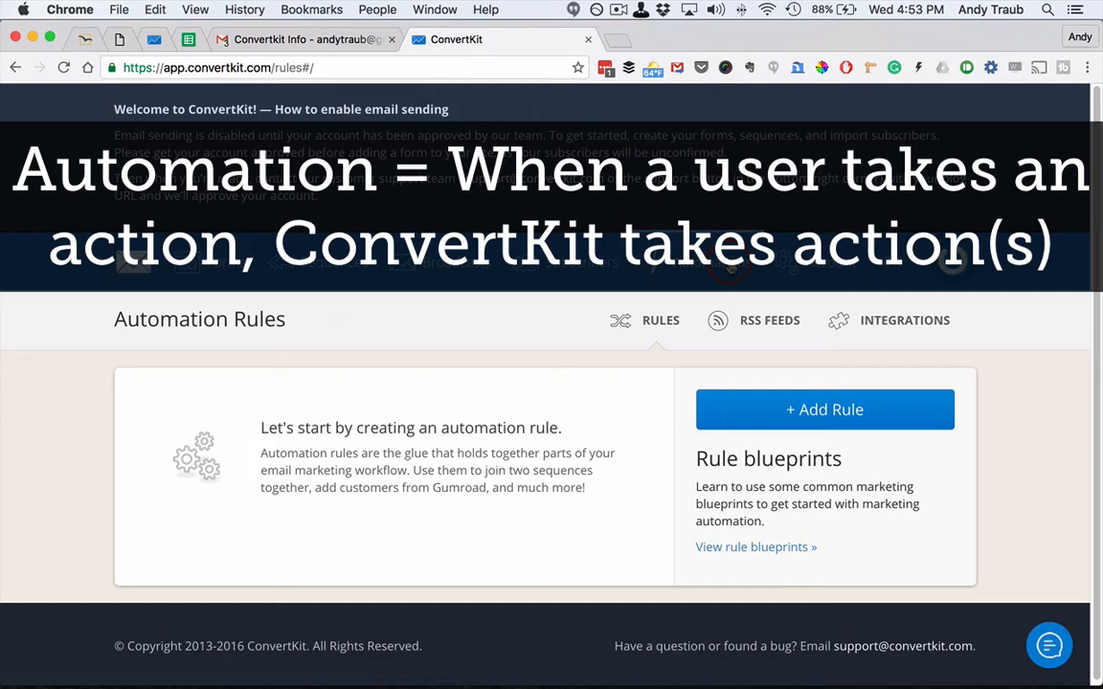
left_click(819, 418)
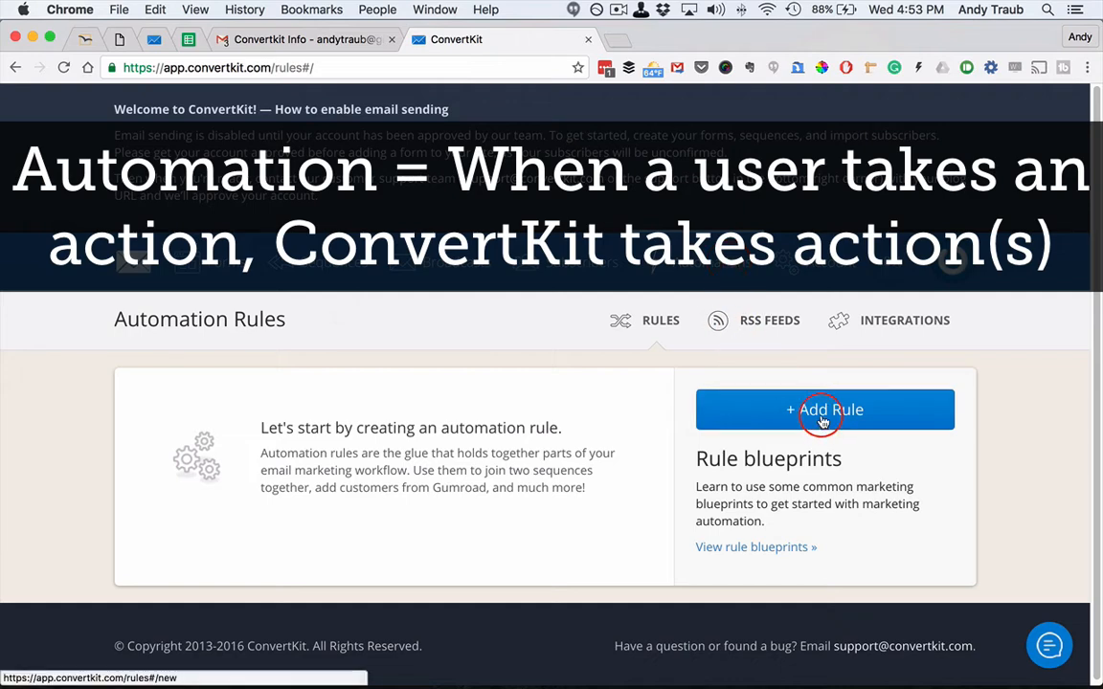
scroll(466, 411, "down", 2)
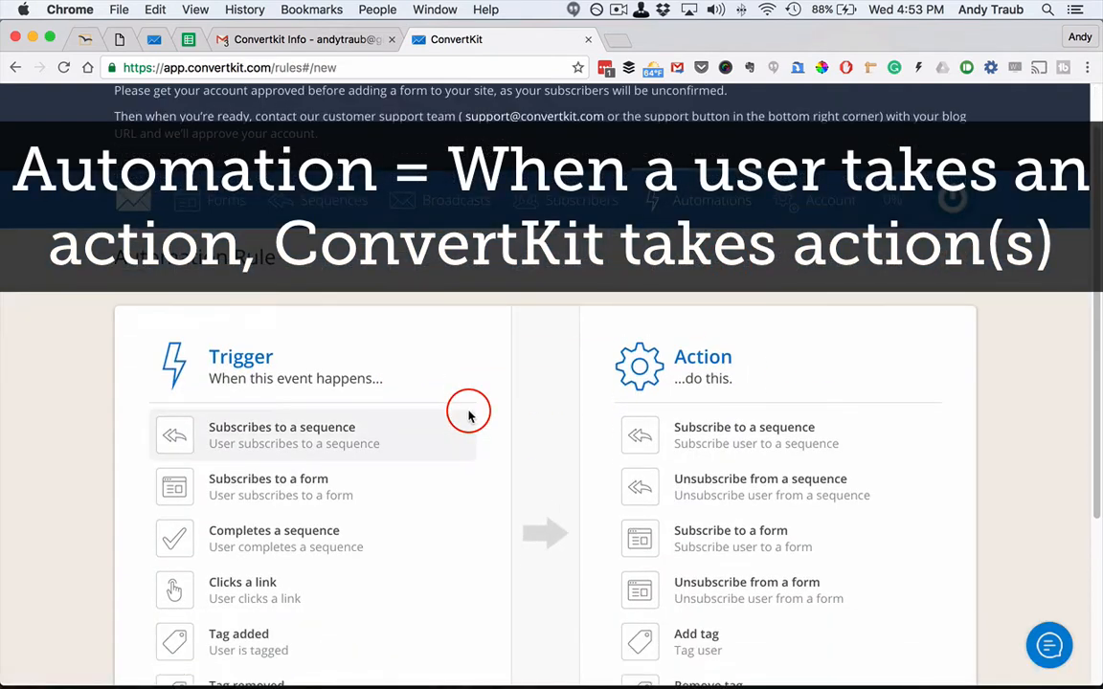
left_click(272, 495)
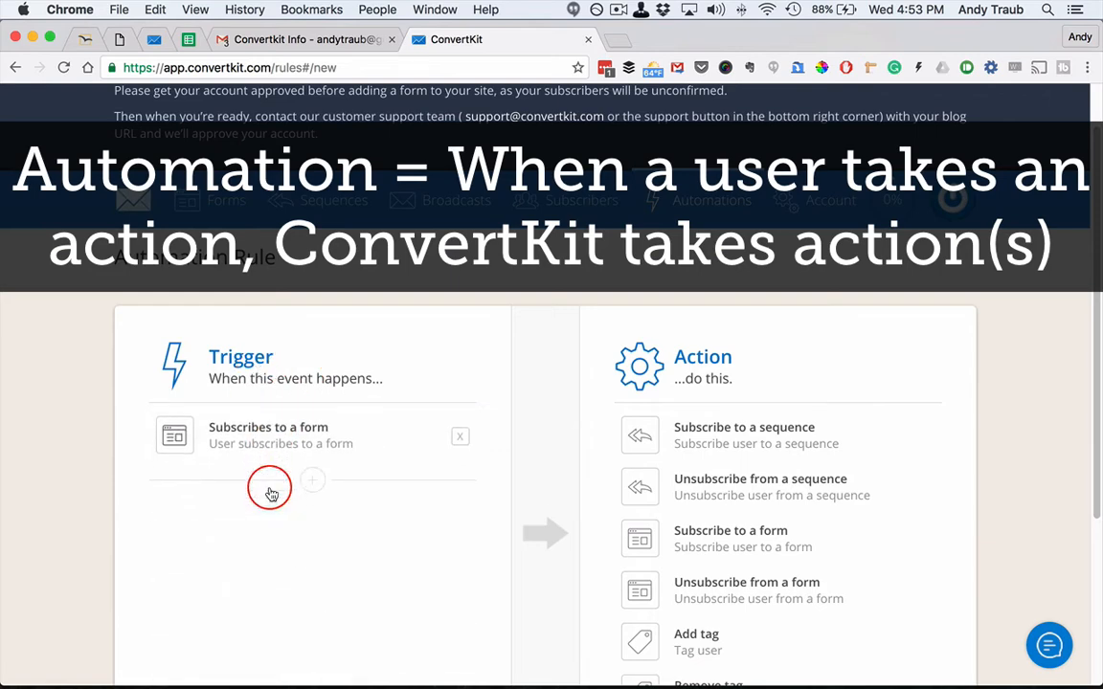
left_click(271, 505)
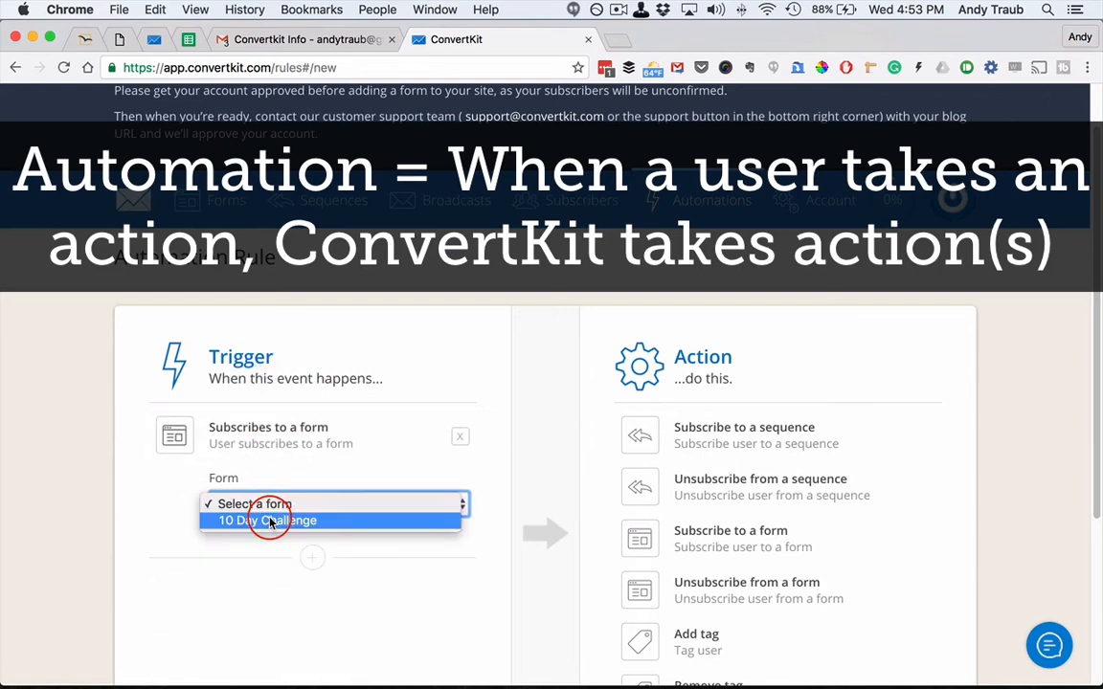
left_click(270, 521)
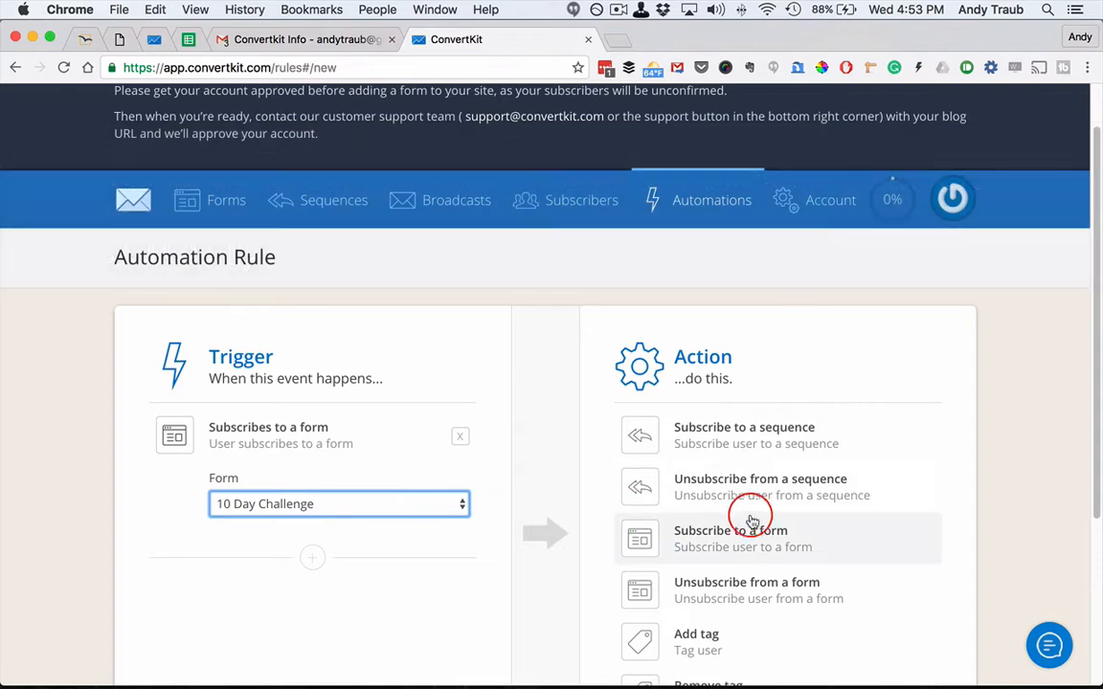
- Add an Add tag action to the automation rule with a new tag named 10 Day Challenge
scroll(753, 522, "down", 3)
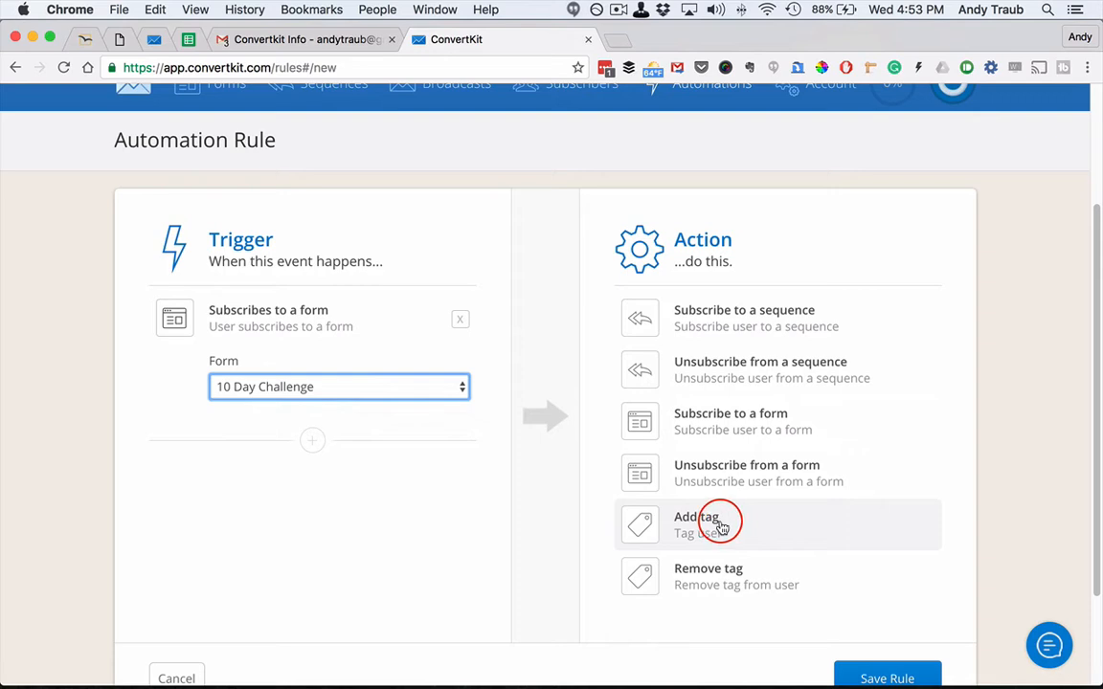
left_click(723, 525)
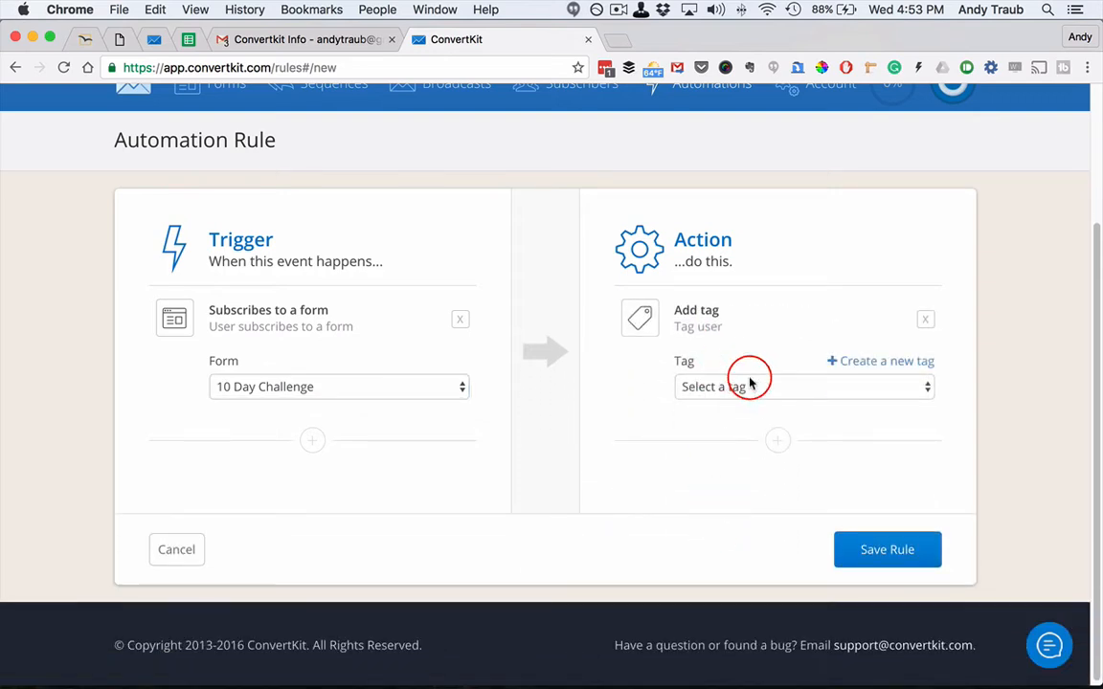
left_click(776, 393)
left_click(777, 394)
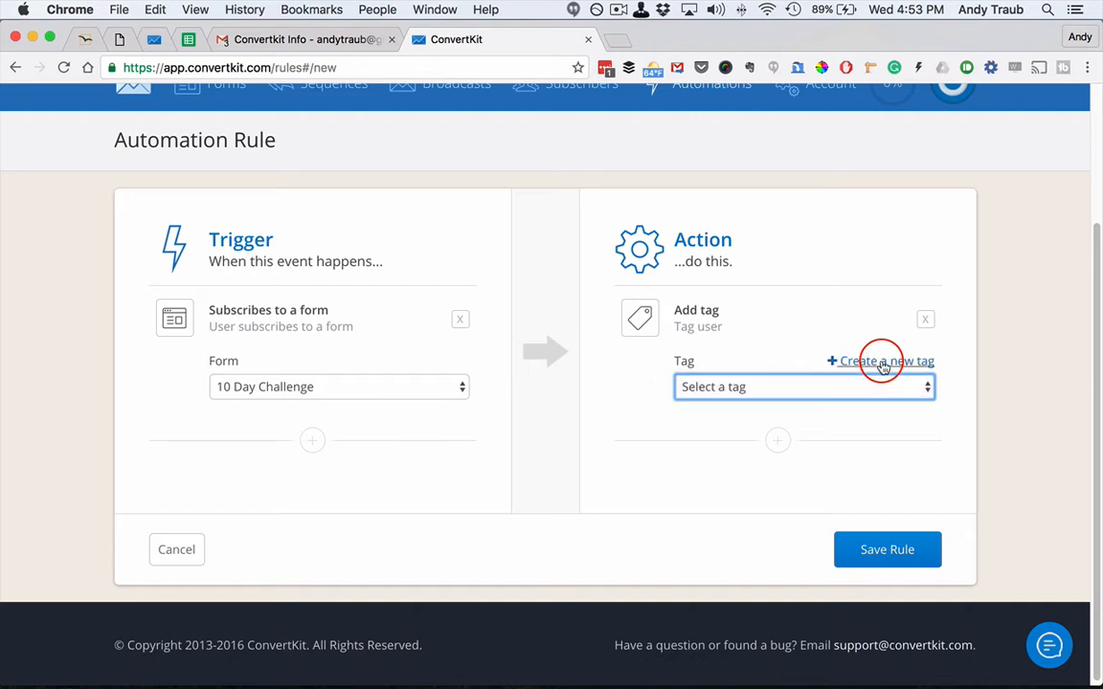
left_click(875, 363)
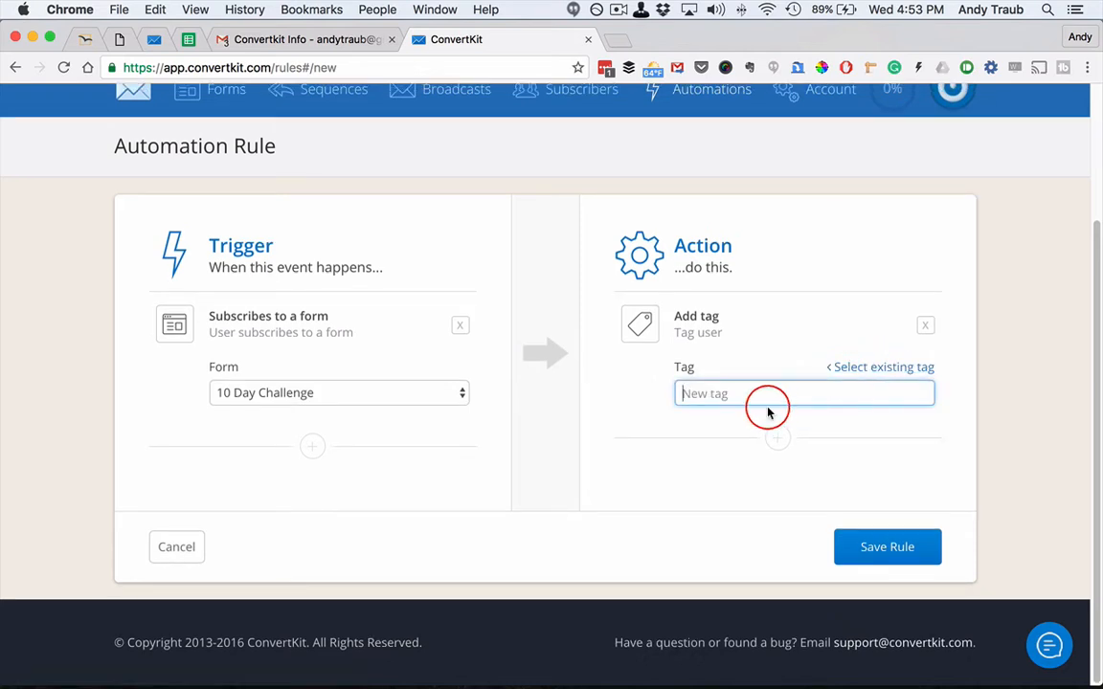
type("10 Day Challenge")
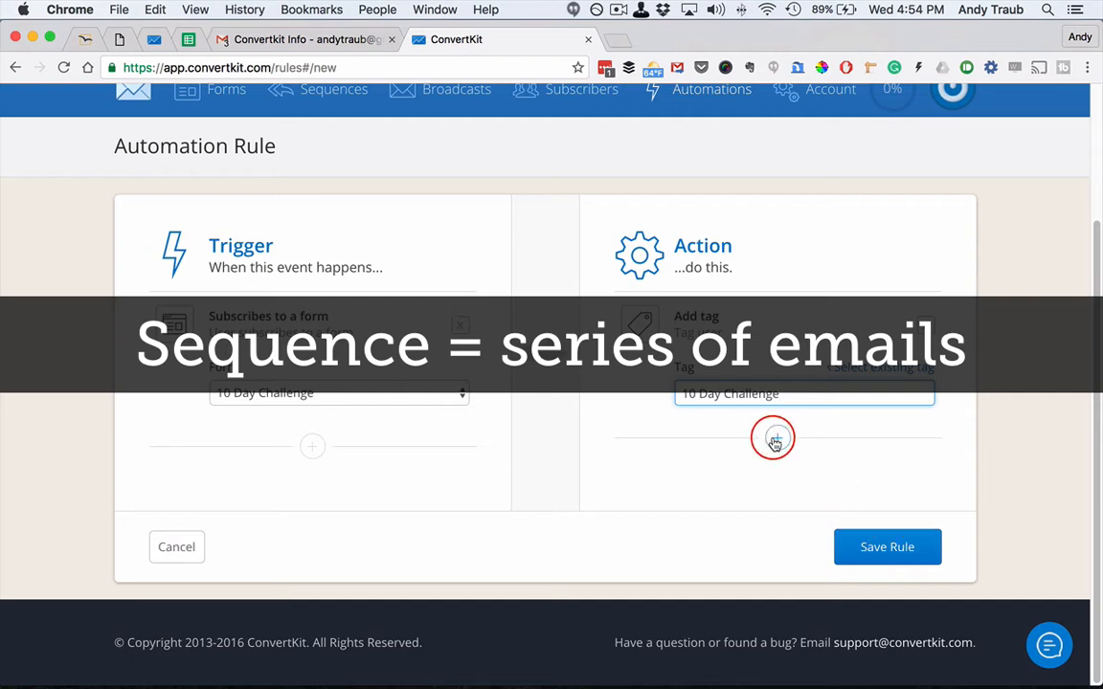
- Save the automation rule and create a new email sequence named 10 Day Challenge
left_click(885, 553)
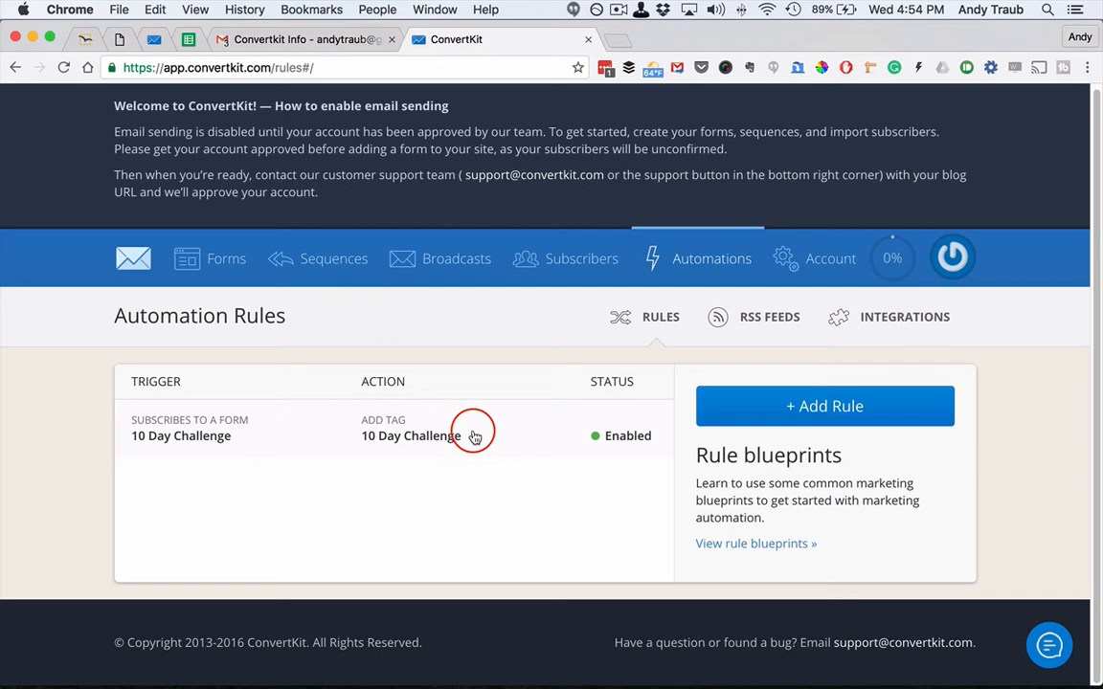
left_click(331, 268)
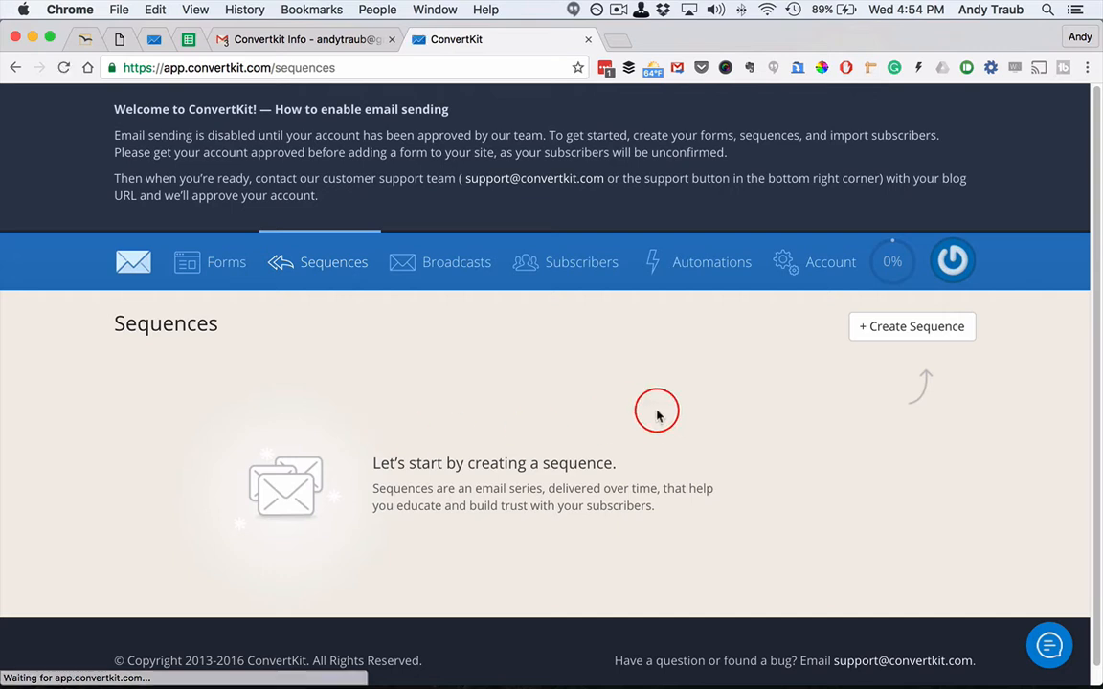
left_click(920, 336)
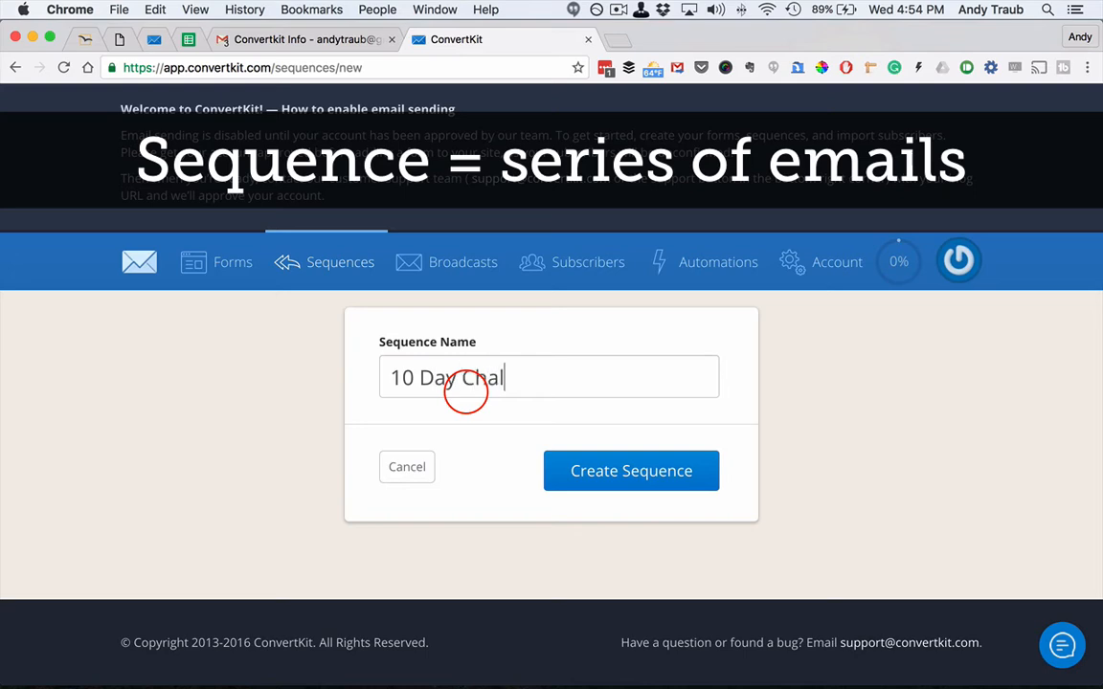
left_click(601, 474)
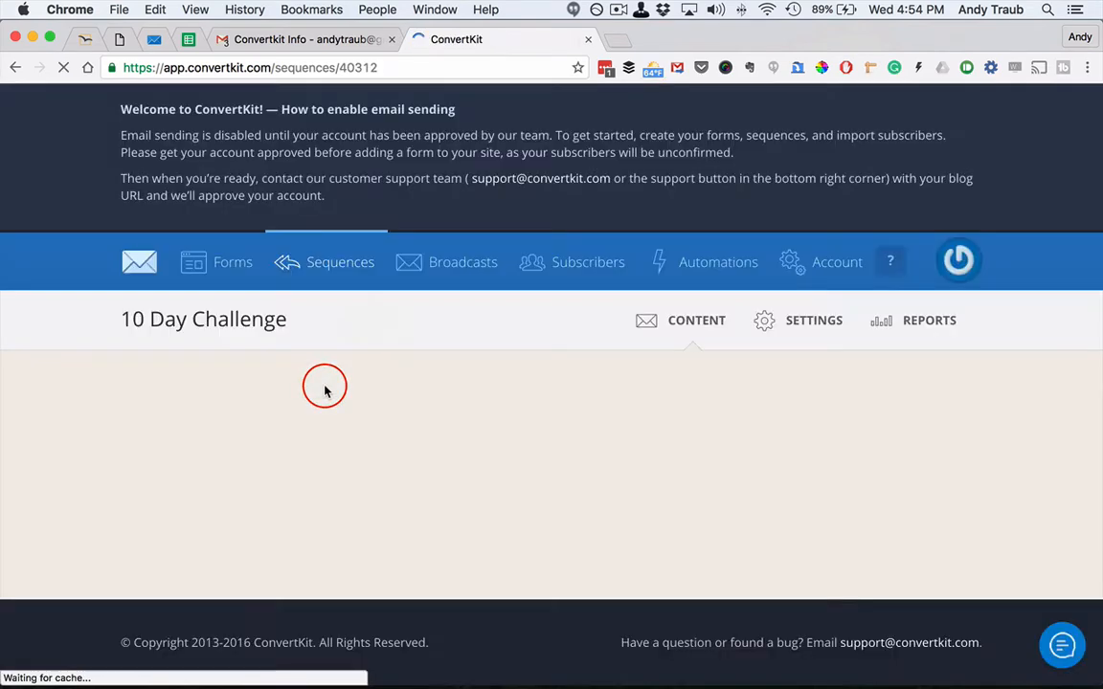
- Review the draft template emails in the 10 Day Challenge sequence, including their order and send delays, and save them all
scroll(350, 440, "down", 2)
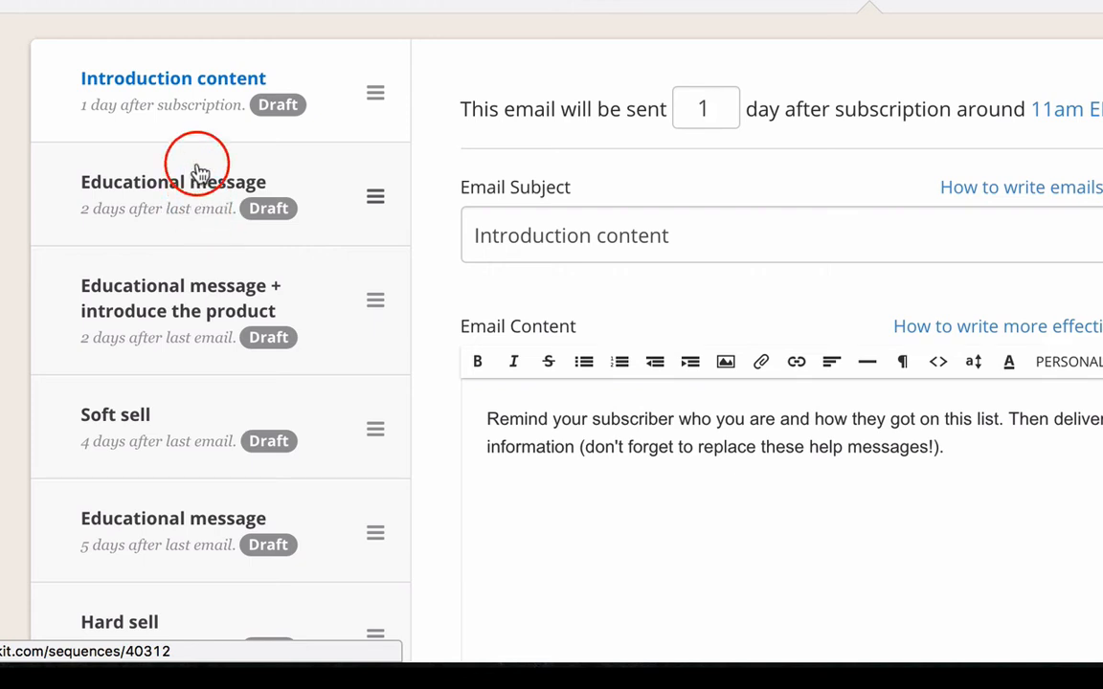
scroll(203, 158, "down", 3)
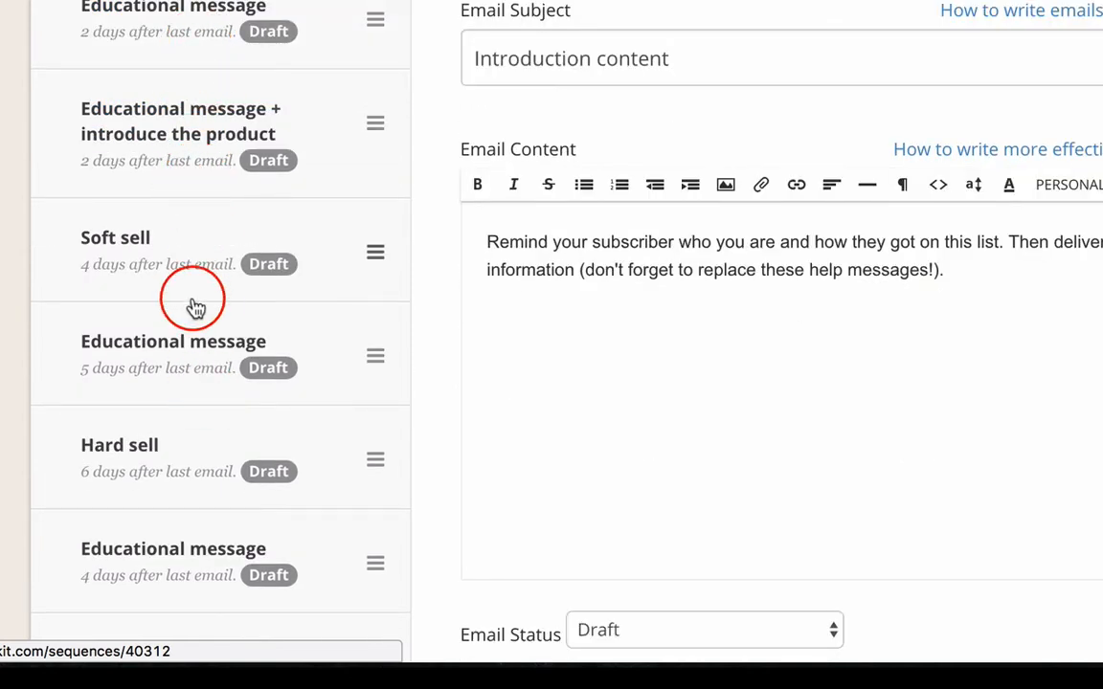
scroll(147, 250, "up", 1)
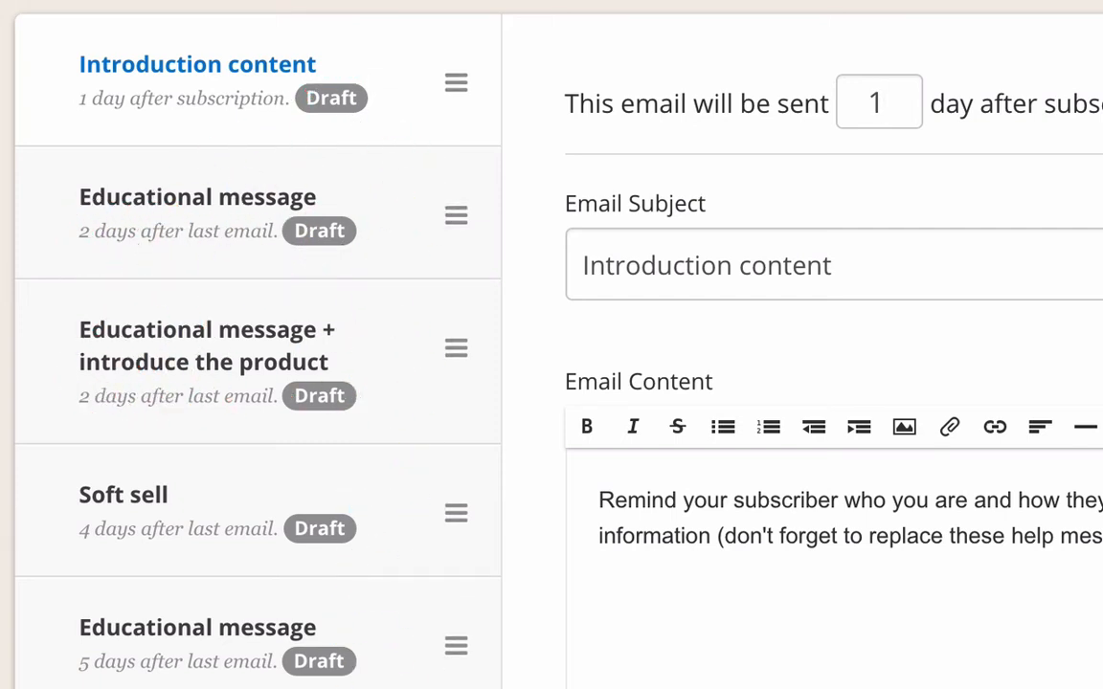
scroll(552, 345, "down", 1)
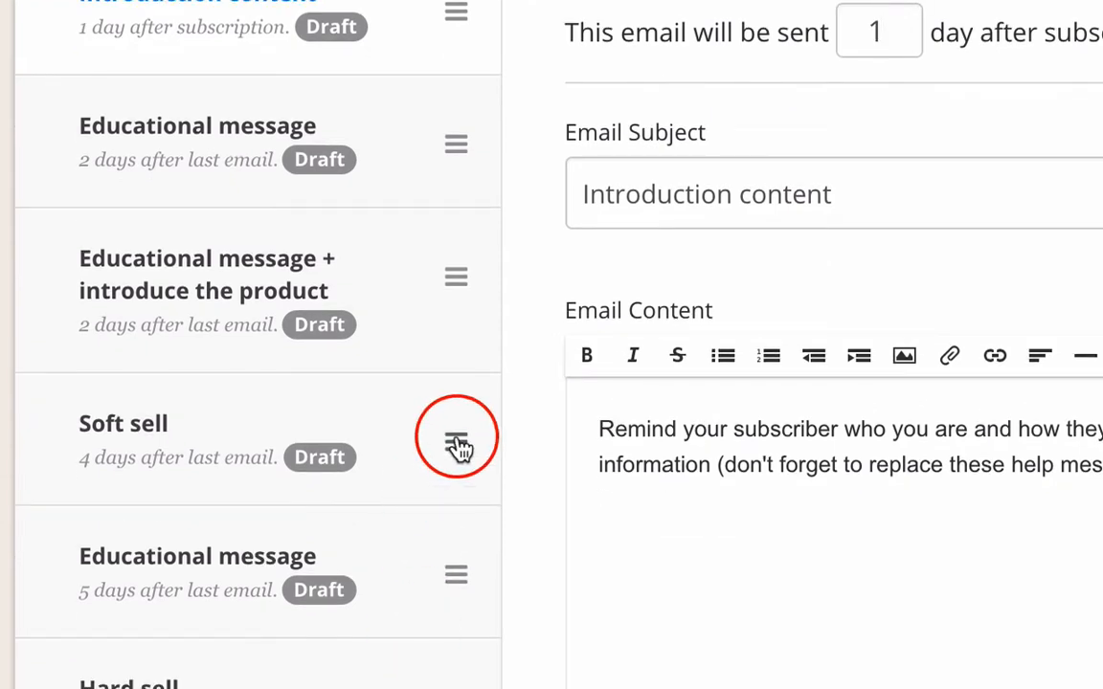
mouse_move(457, 442)
left_mouse_down()
mouse_move(458, 234)
mouse_move(468, 462)
mouse_move(462, 444)
left_mouse_up()
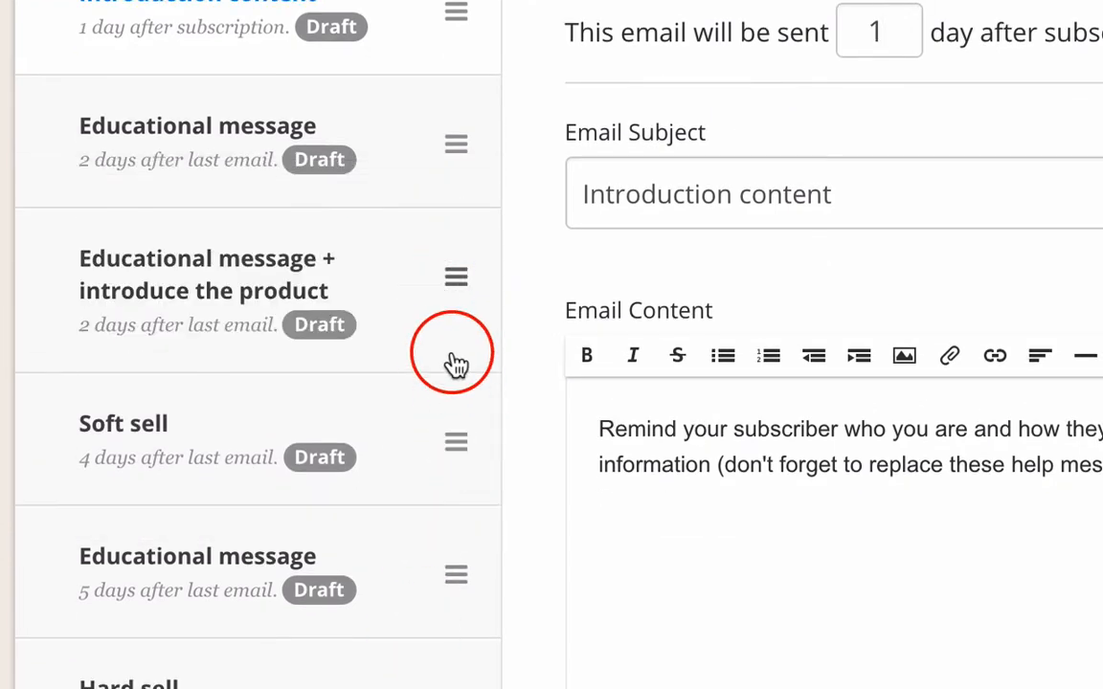
scroll(456, 364, "down", 3)
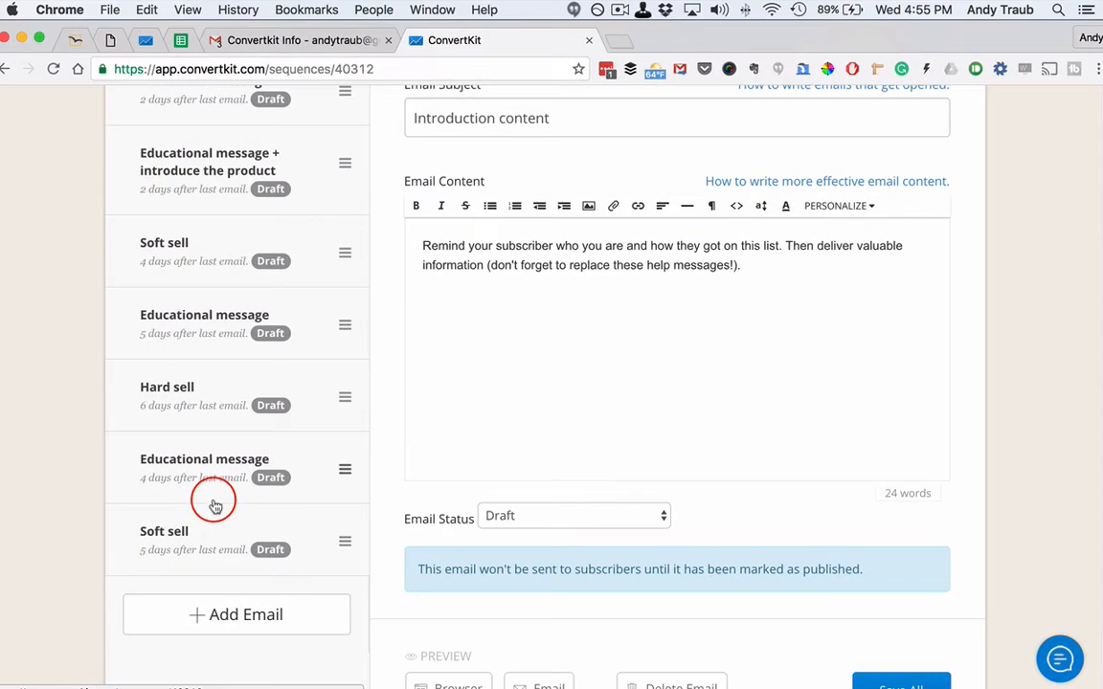
scroll(209, 535, "down", 2)
scroll(768, 507, "up", 7)
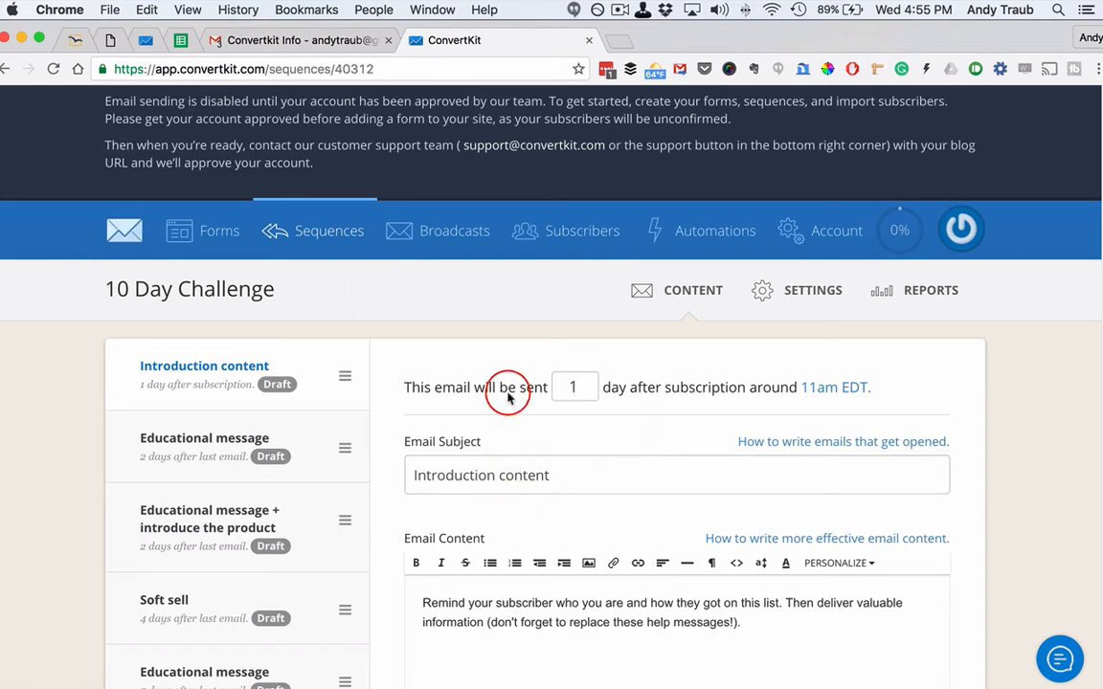
scroll(803, 463, "down", 4)
scroll(958, 618, "down", 2)
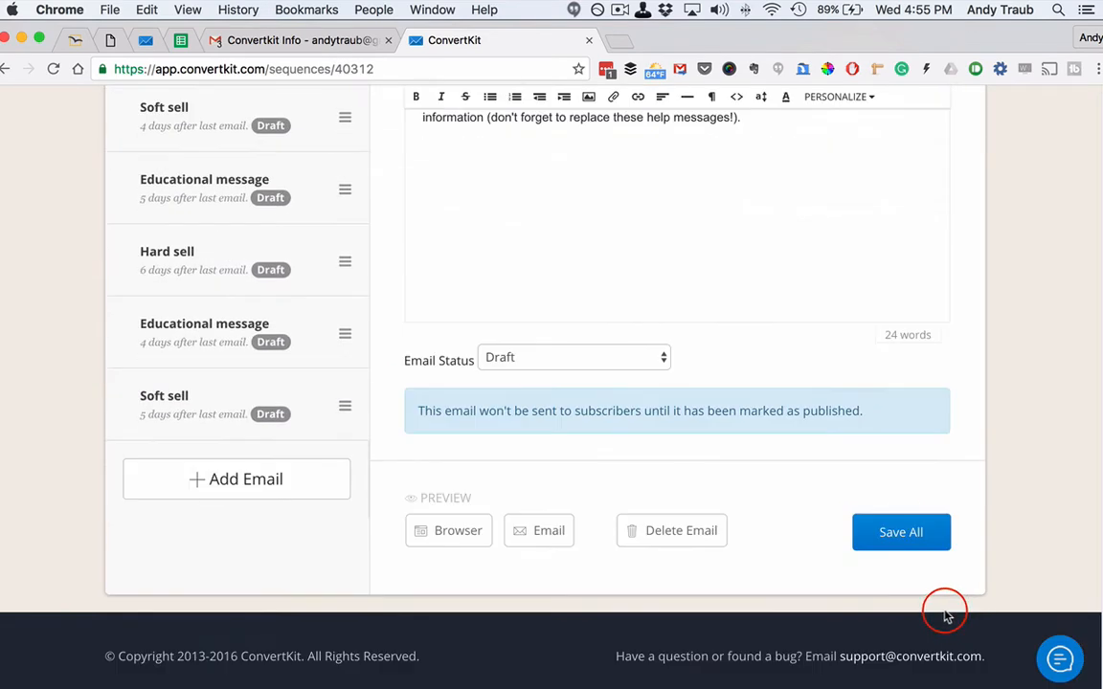
left_click(903, 529)
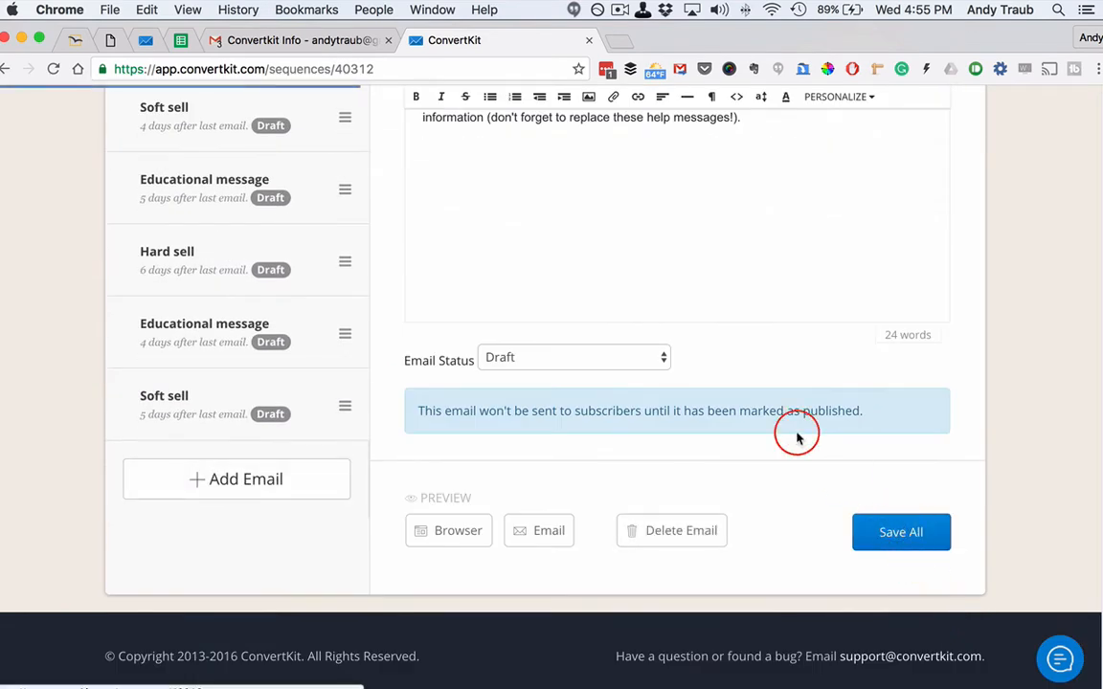
- Add a Subscribe to a sequence action for the 10 Day Challenge sequence to the existing automation rule and save it
scroll(742, 367, "up", 10)
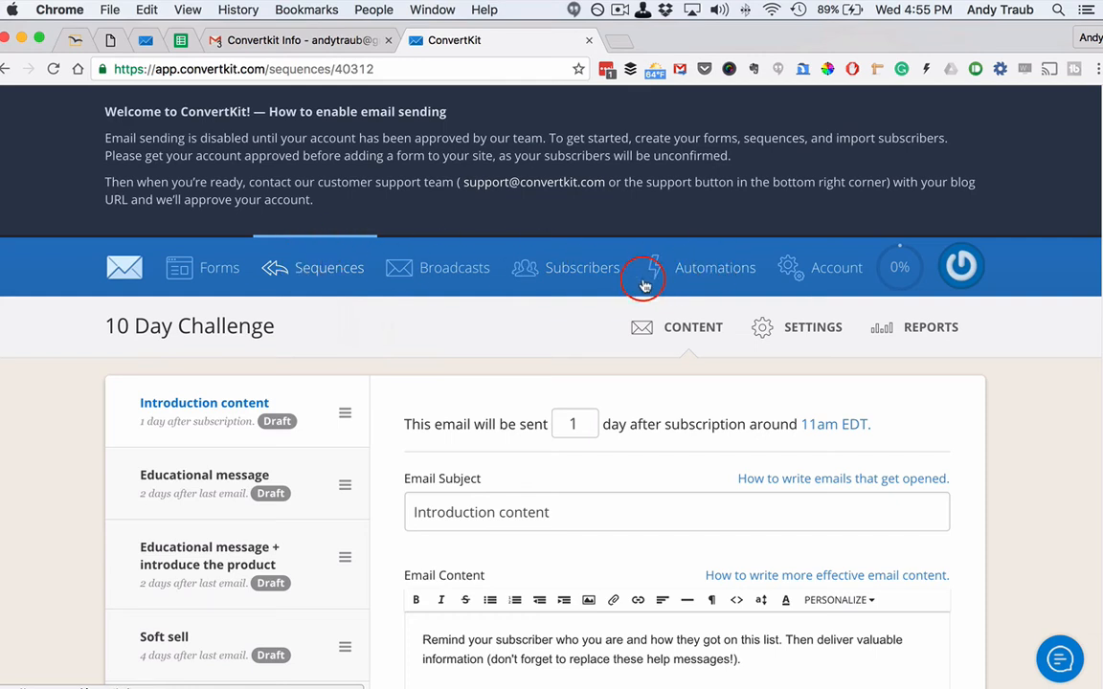
left_click(719, 275)
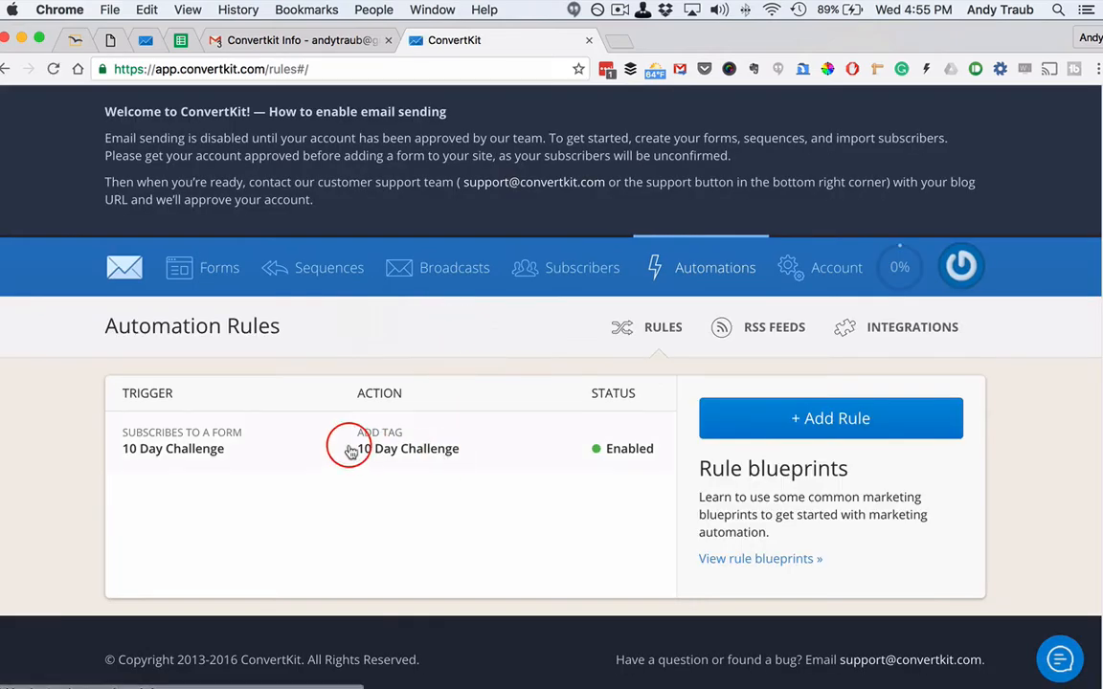
left_click(436, 452)
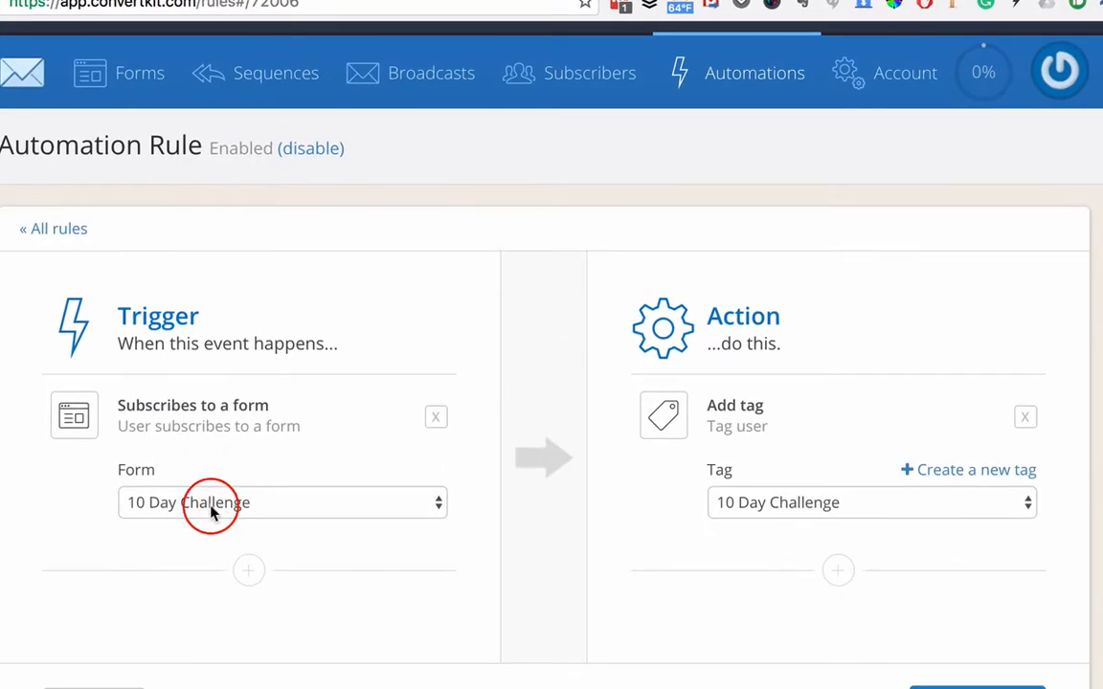
left_click(839, 572)
scroll(850, 579, "down", 3)
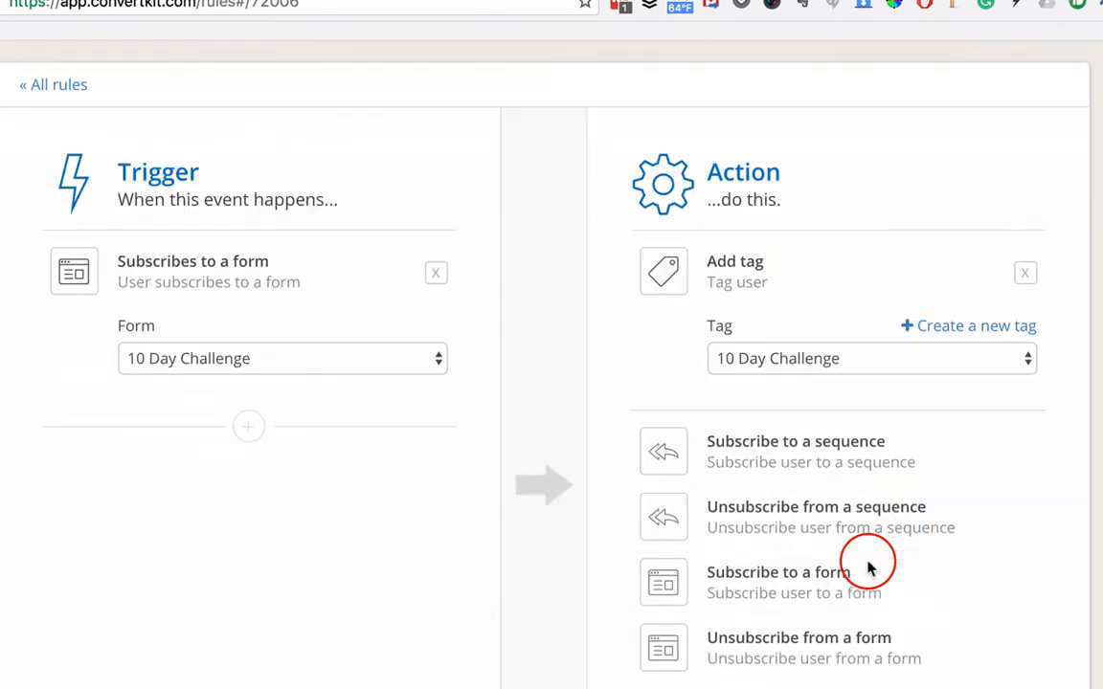
left_click(853, 460)
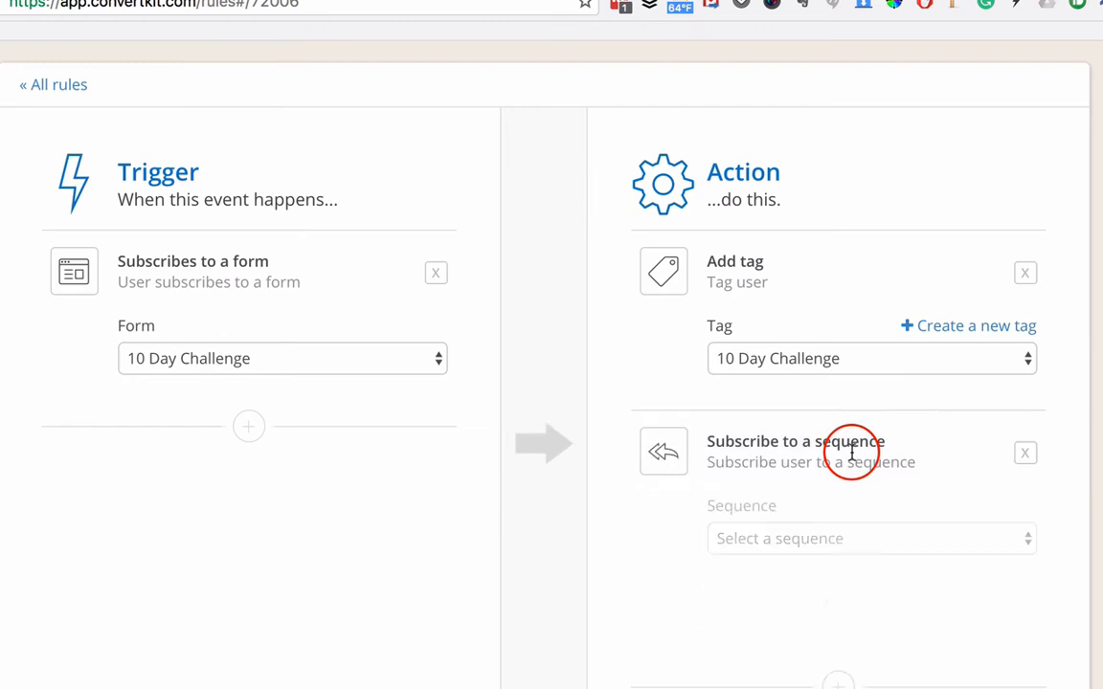
left_click(840, 535)
left_click(836, 560)
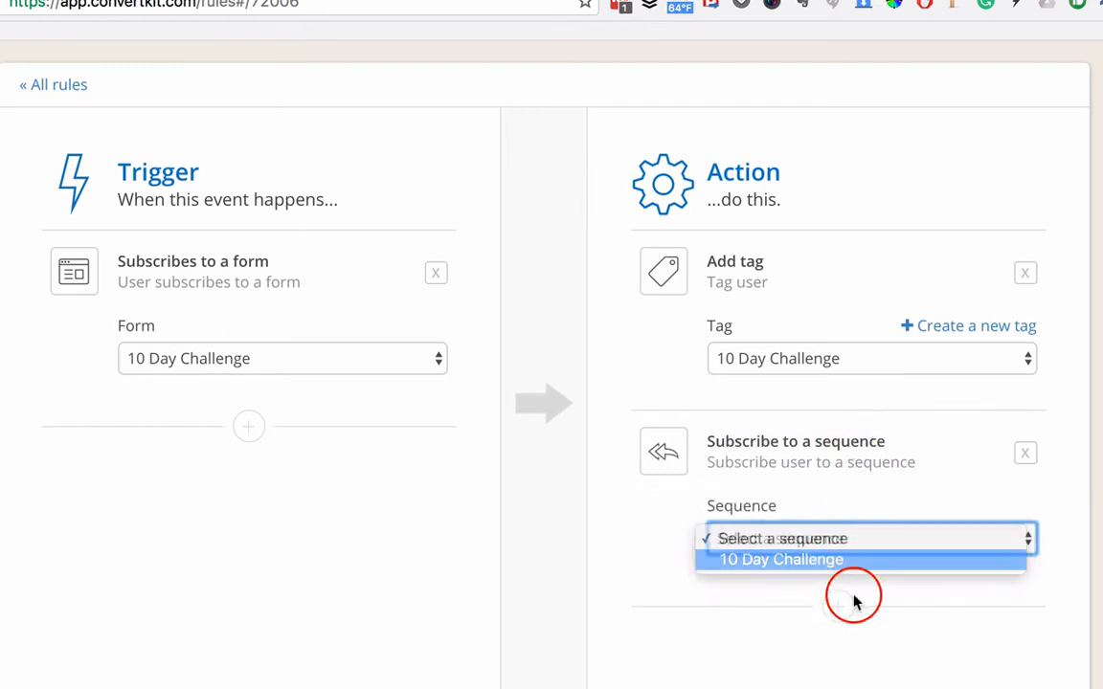
left_click(785, 685)
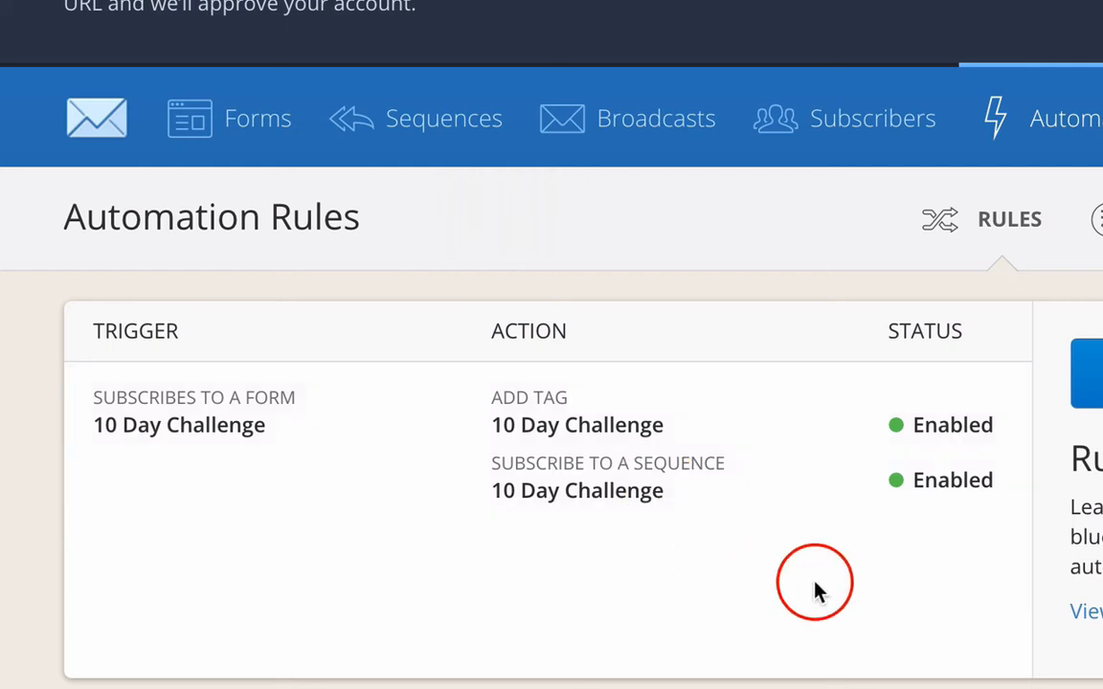
- Open the subscribers page and start a subscriber import assigned to the 10 Day Challenge tag
left_click(866, 130)
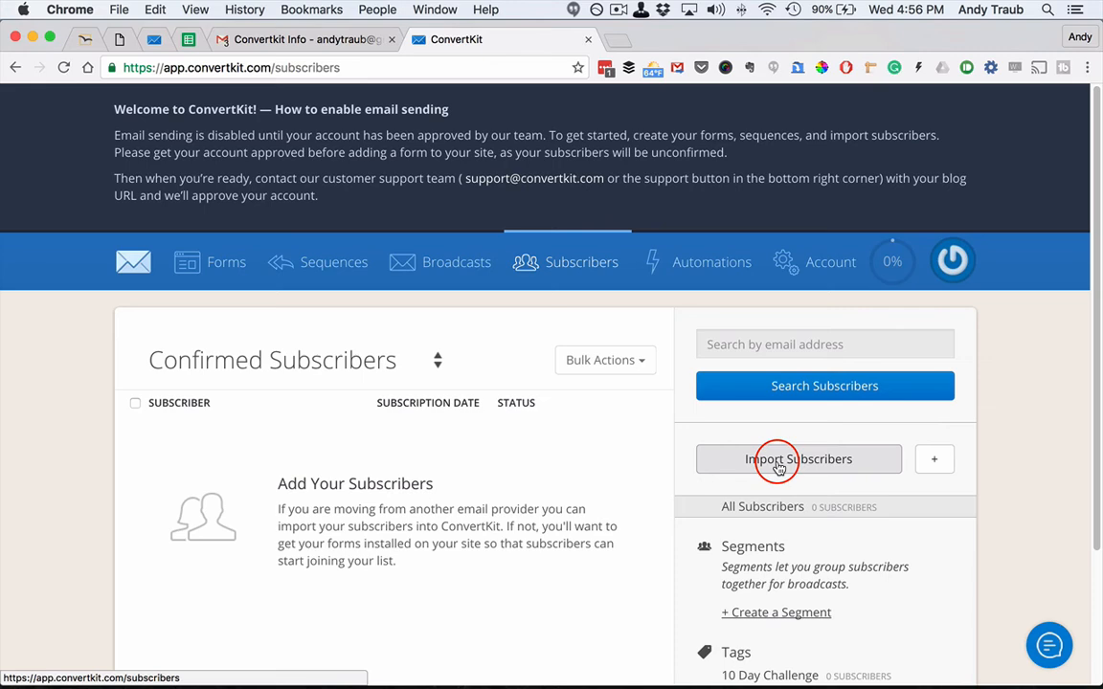
left_click(778, 466)
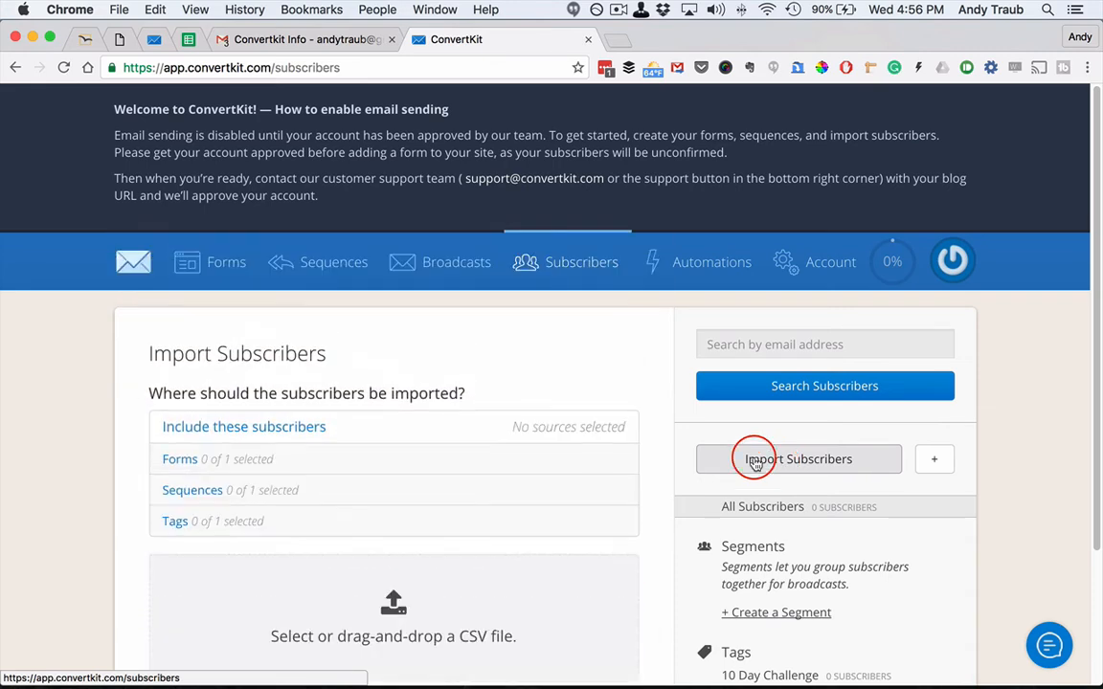
scroll(356, 431, "down", 1)
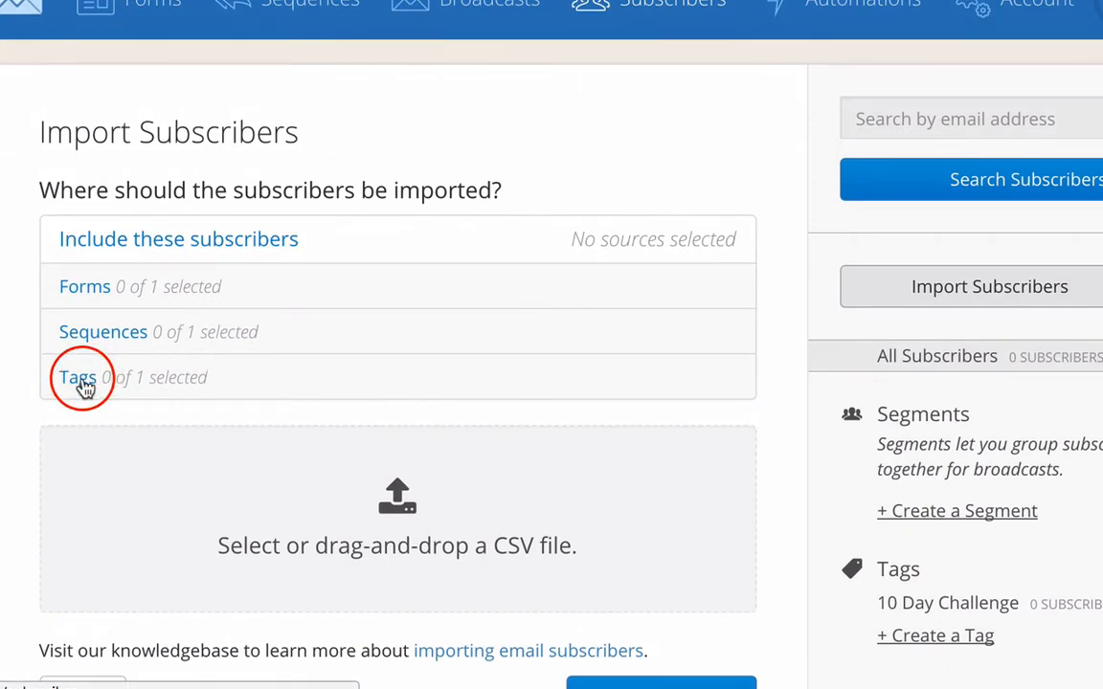
left_click(88, 387)
left_click(67, 422)
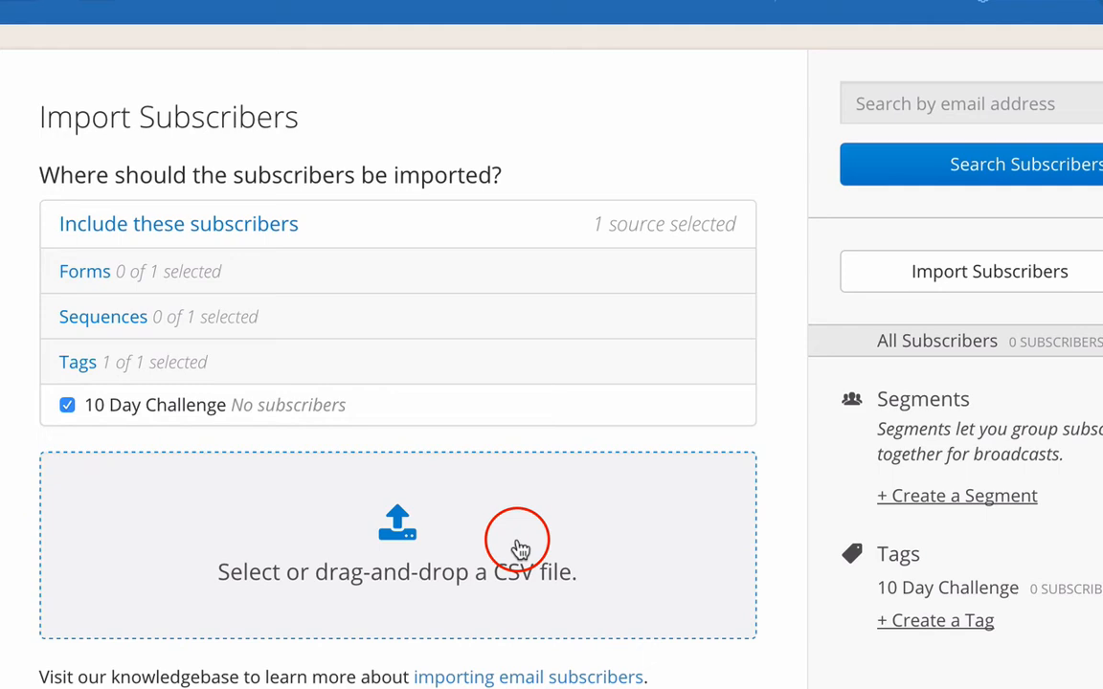
scroll(587, 547, "down", 3)
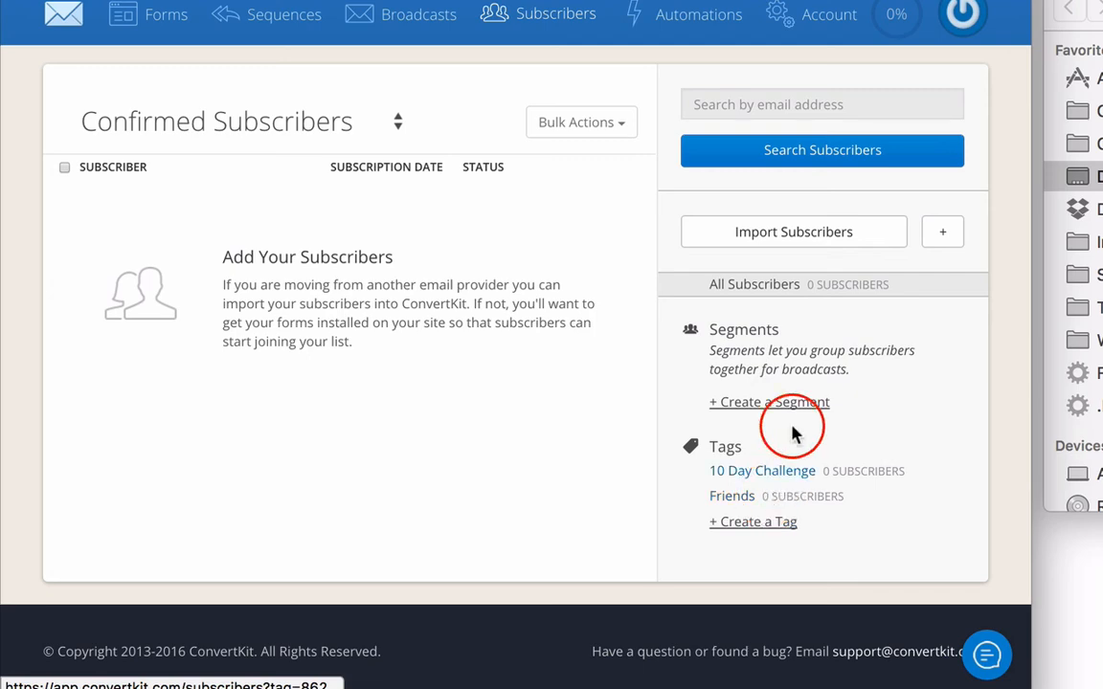
- Start a subscriber import assigned to the Friends tag and add Everyone.csv as the file to import
left_click(821, 235)
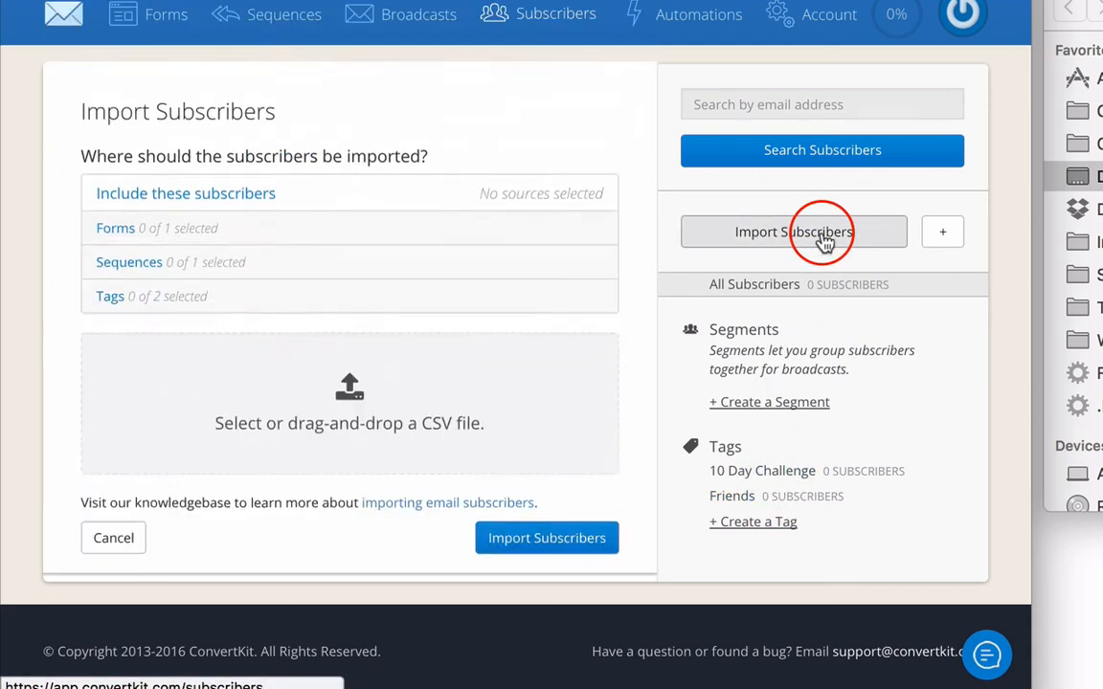
left_click(108, 303)
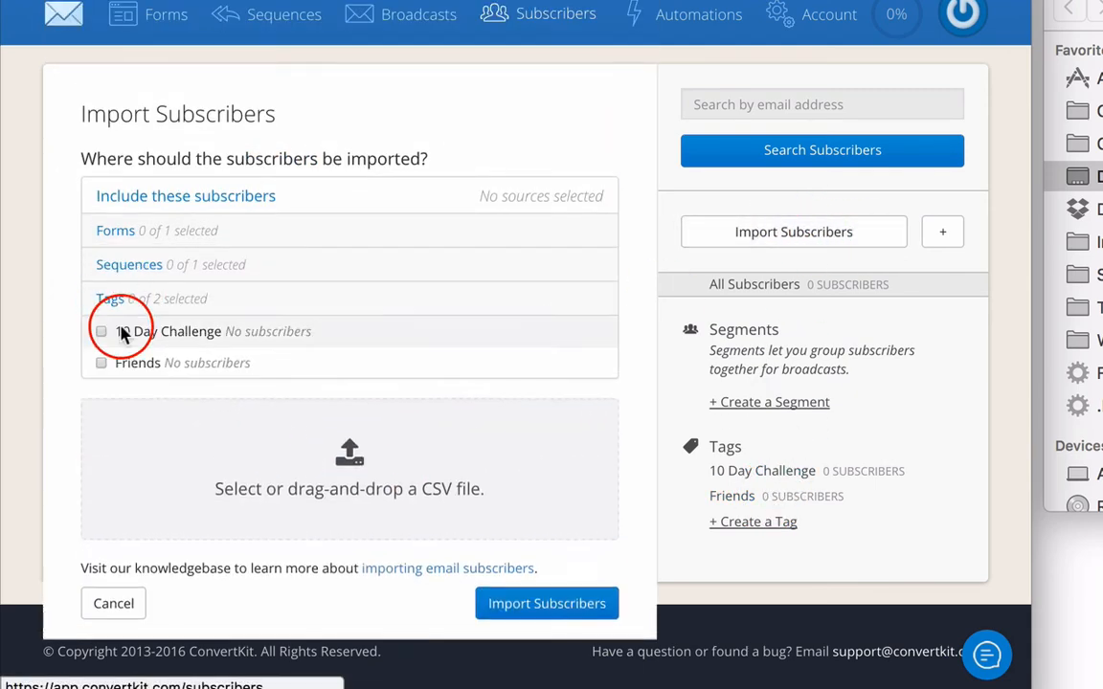
left_click(101, 362)
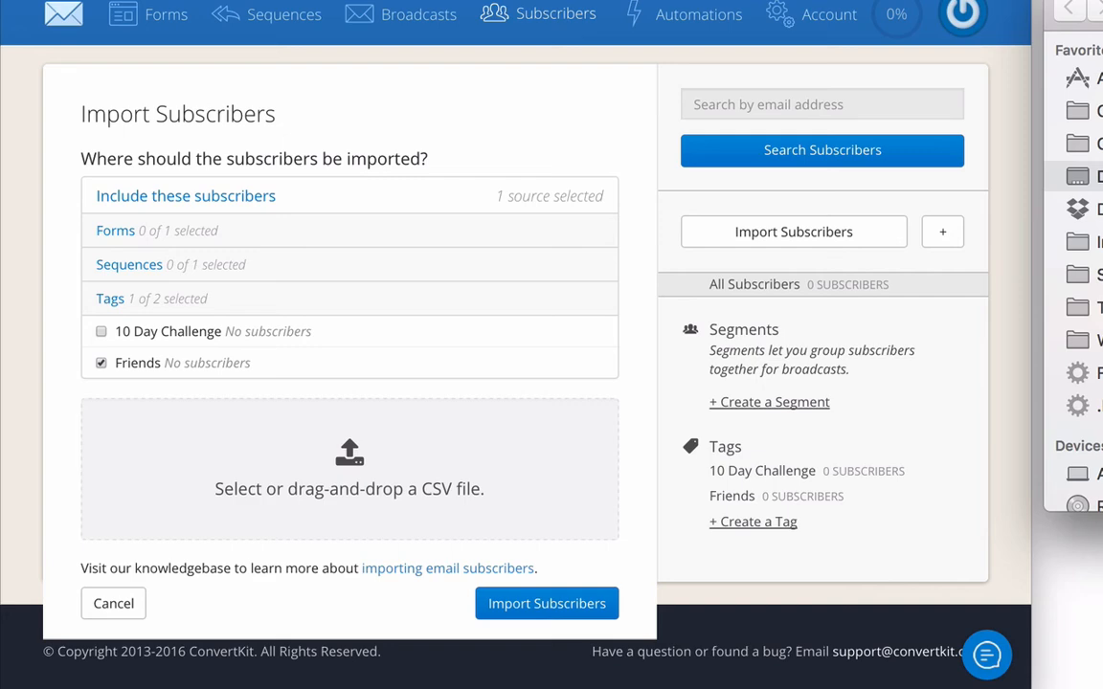
left_click_drag(1101, 287, 347, 454)
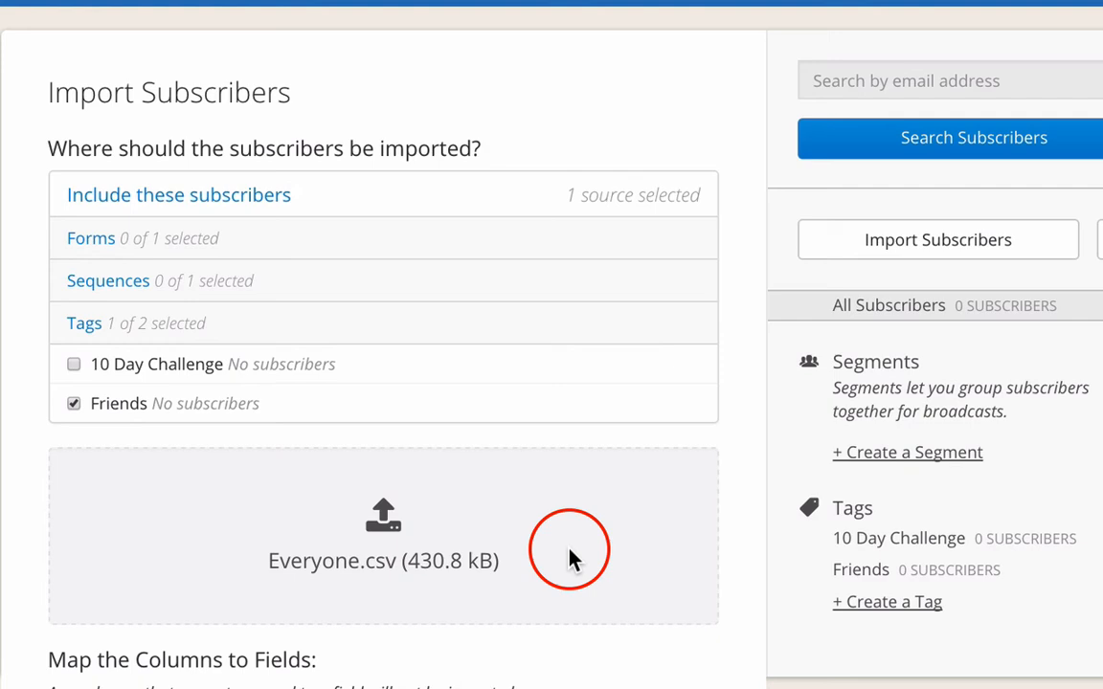
- Map the Email Address column to the Email field and the First Name column to the First name field
scroll(474, 625, "down", 1)
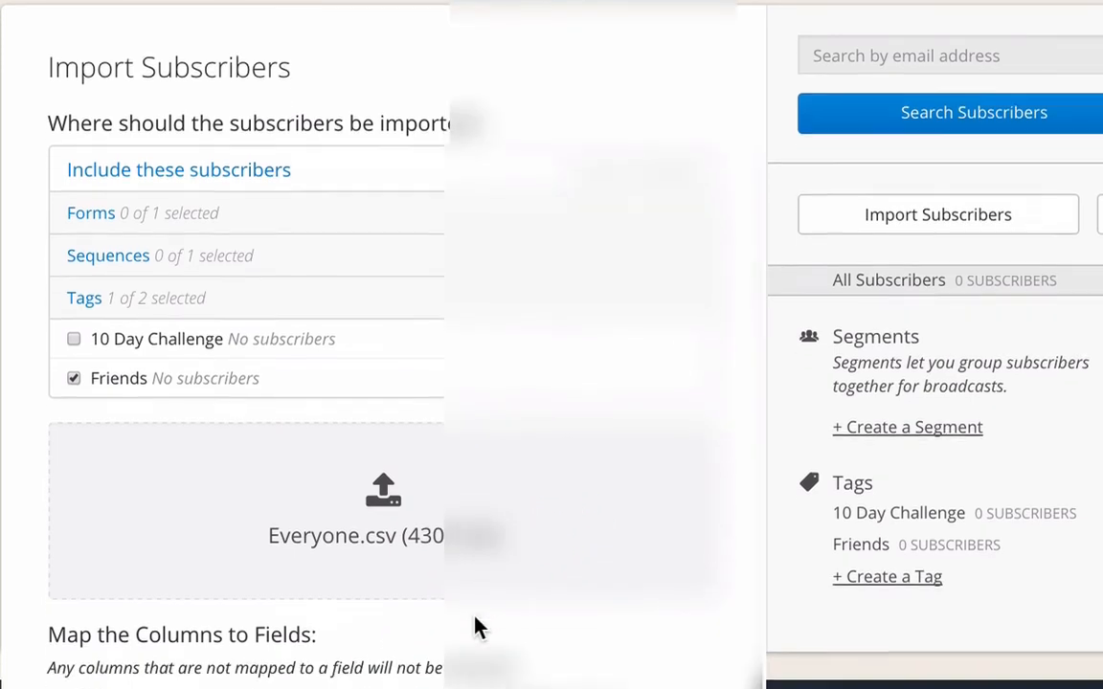
scroll(479, 627, "down", 4)
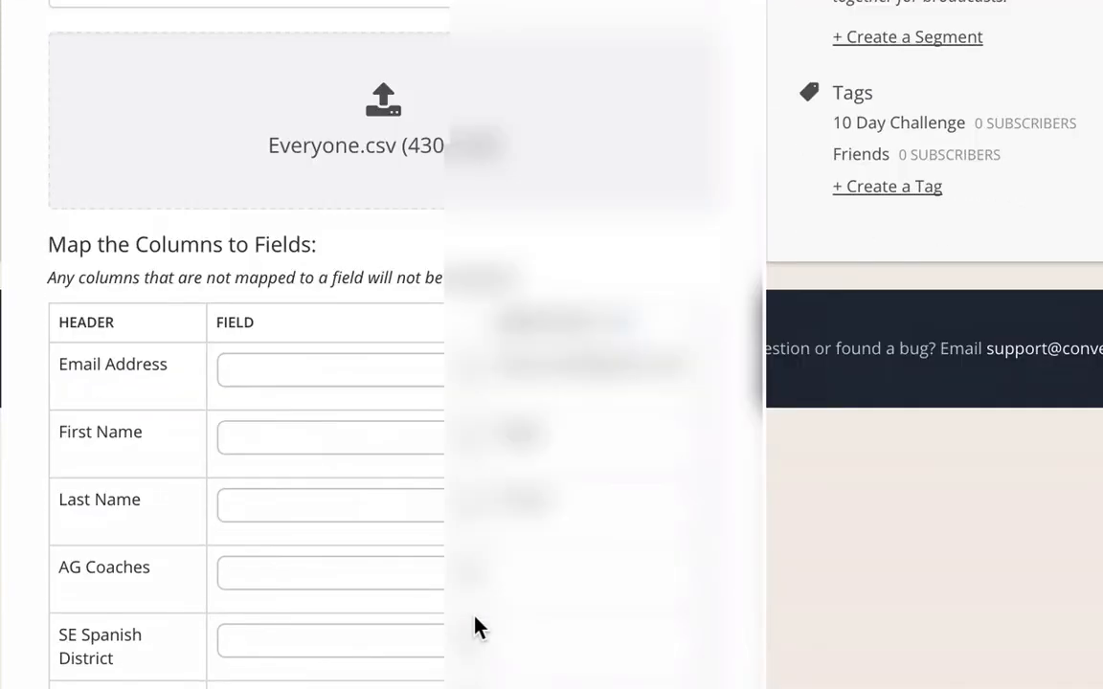
left_click(326, 374)
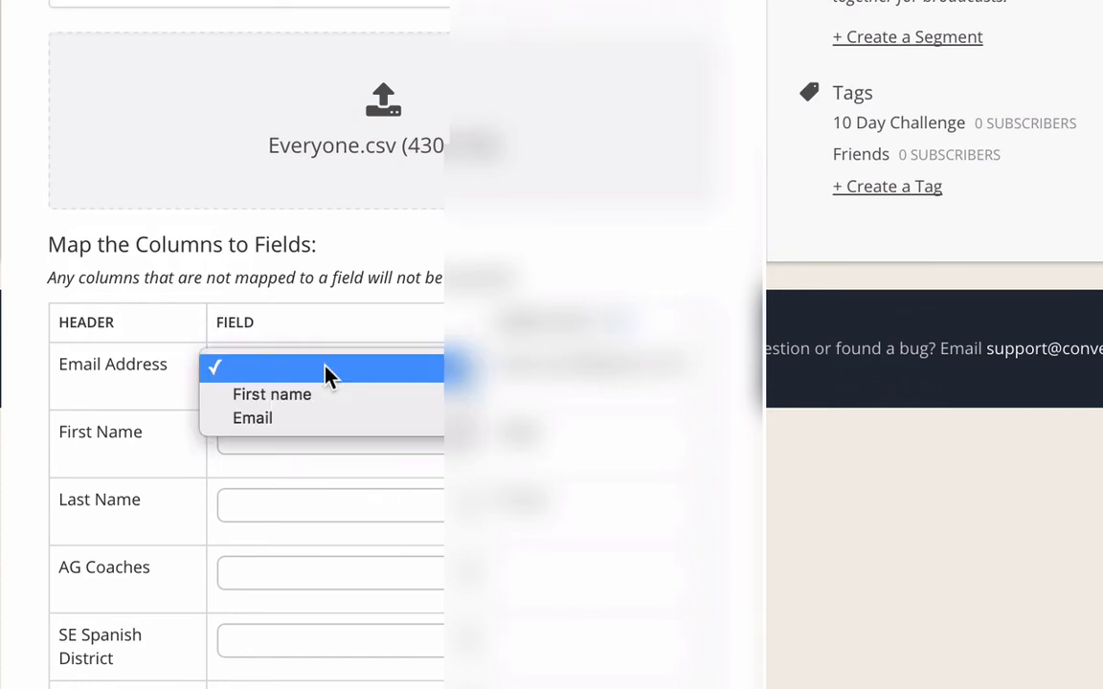
left_click(327, 423)
left_click(328, 440)
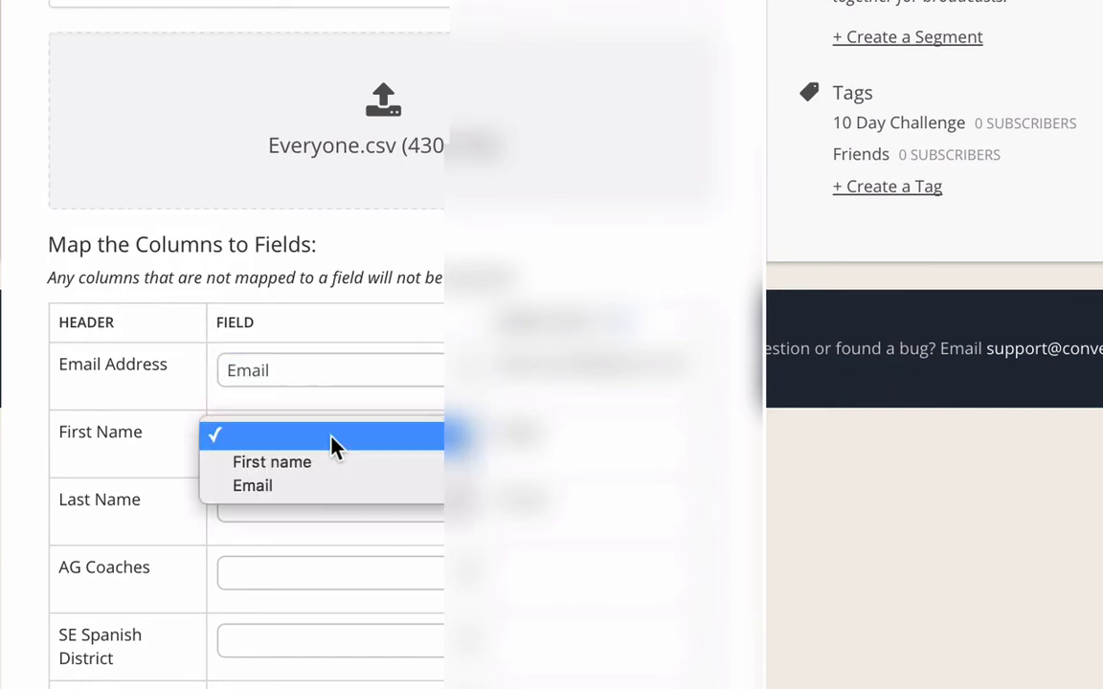
left_click(335, 473)
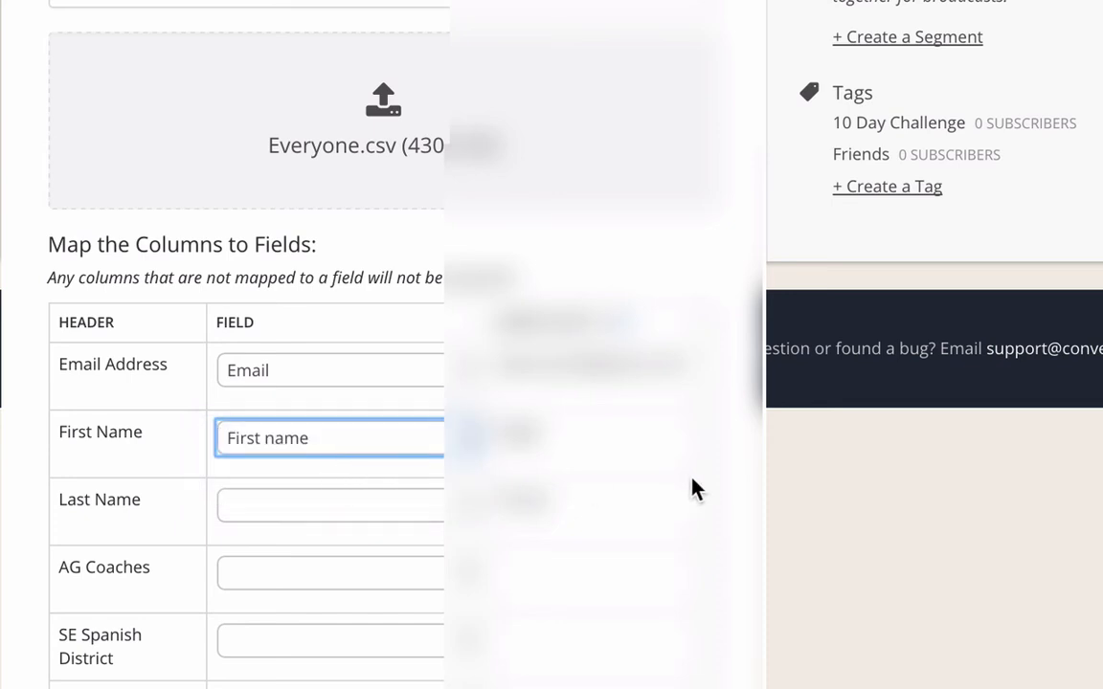
scroll(713, 520, "down", 3)
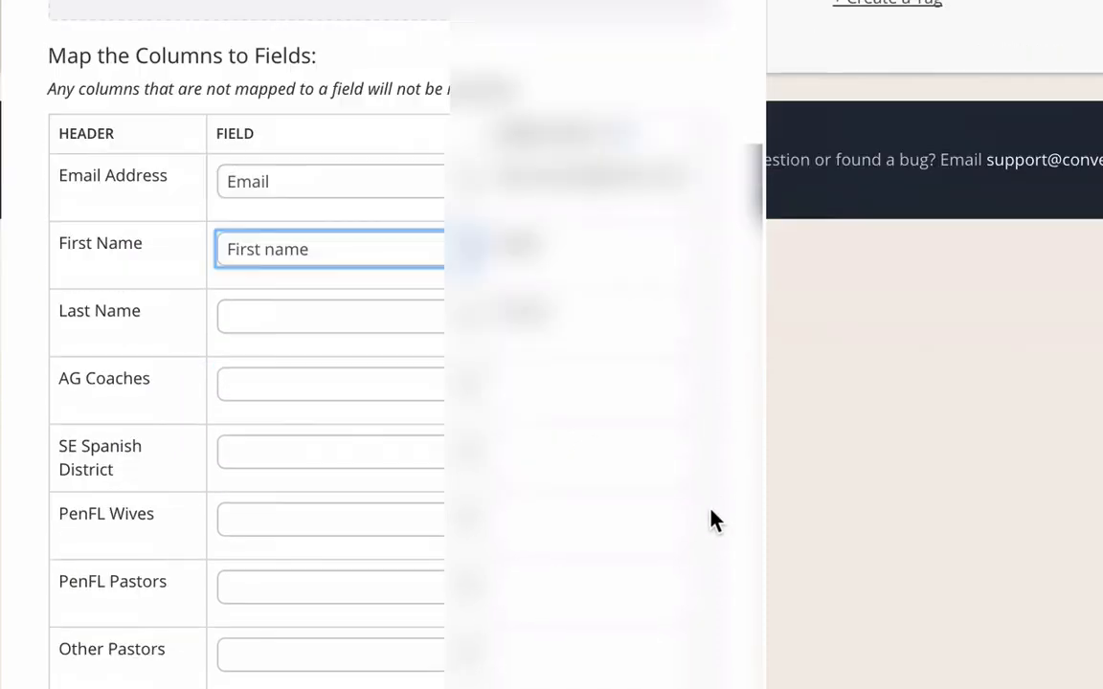
- Leave the remaining columns unmapped and complete the import of the subscribers under the Friends tag
scroll(713, 520, "down", 15)
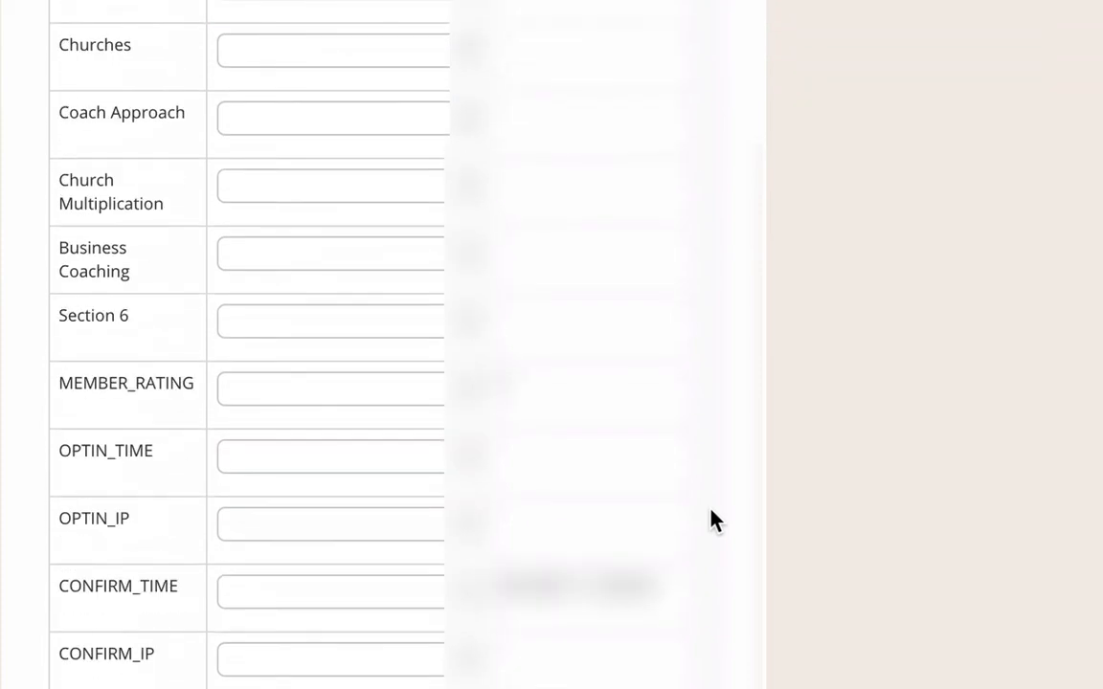
scroll(713, 520, "down", 3)
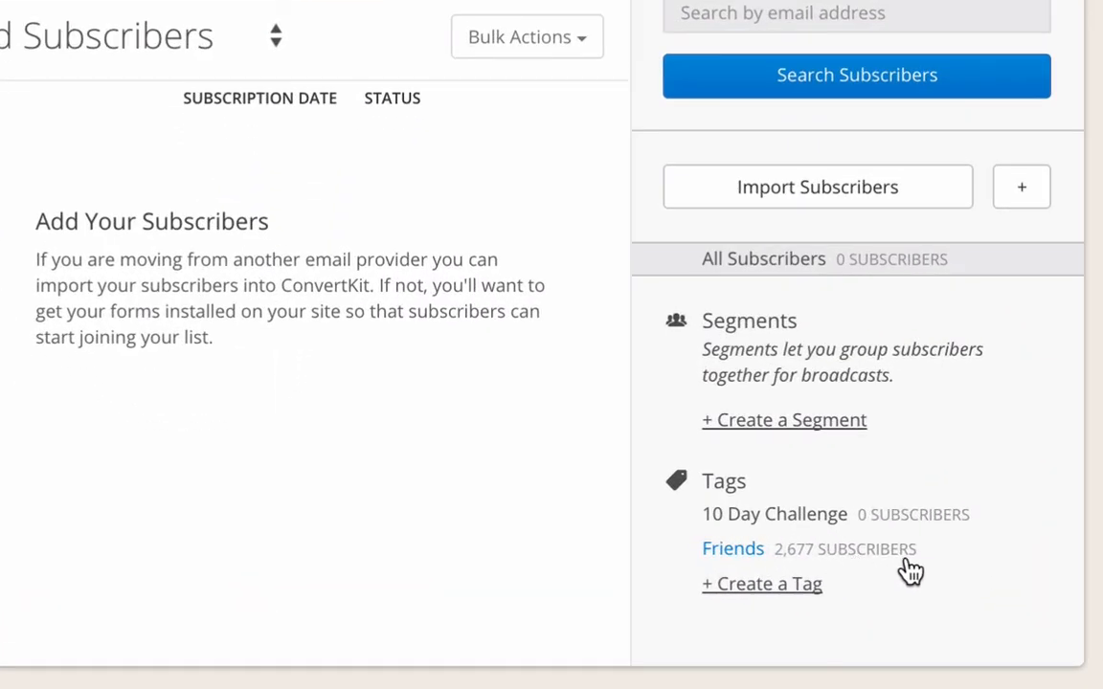
- Open the form for creating a tag, examine the list of tag names in the notes app, and switch back to ConvertKit
left_click(783, 599)
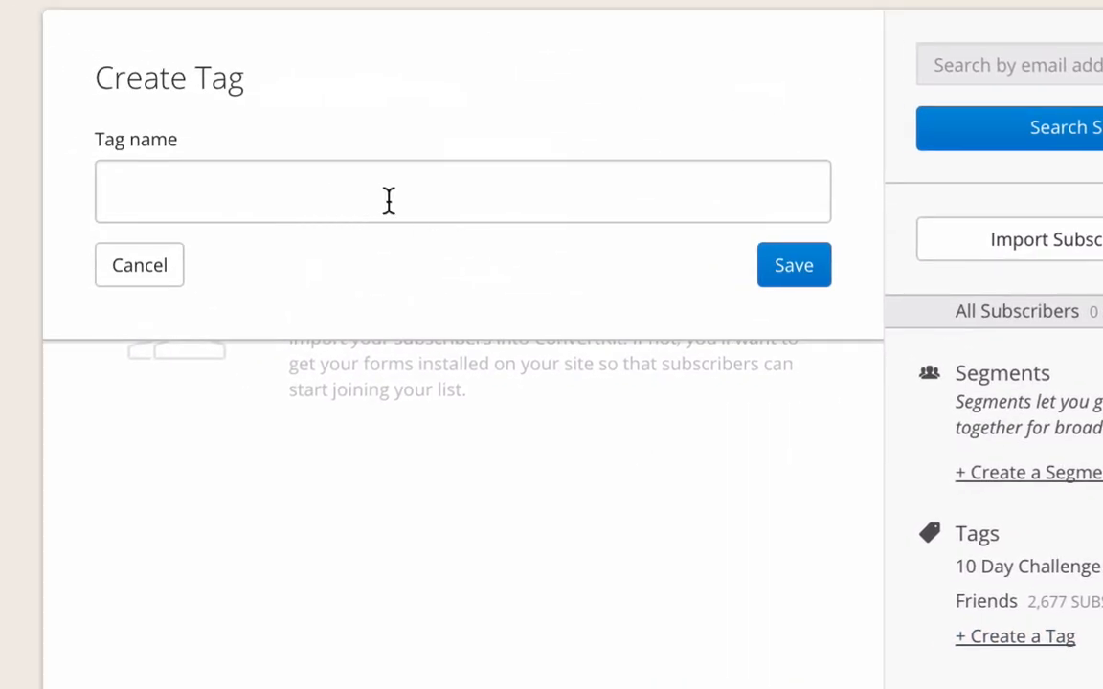
key("super+Tab")
key("super+Tab")
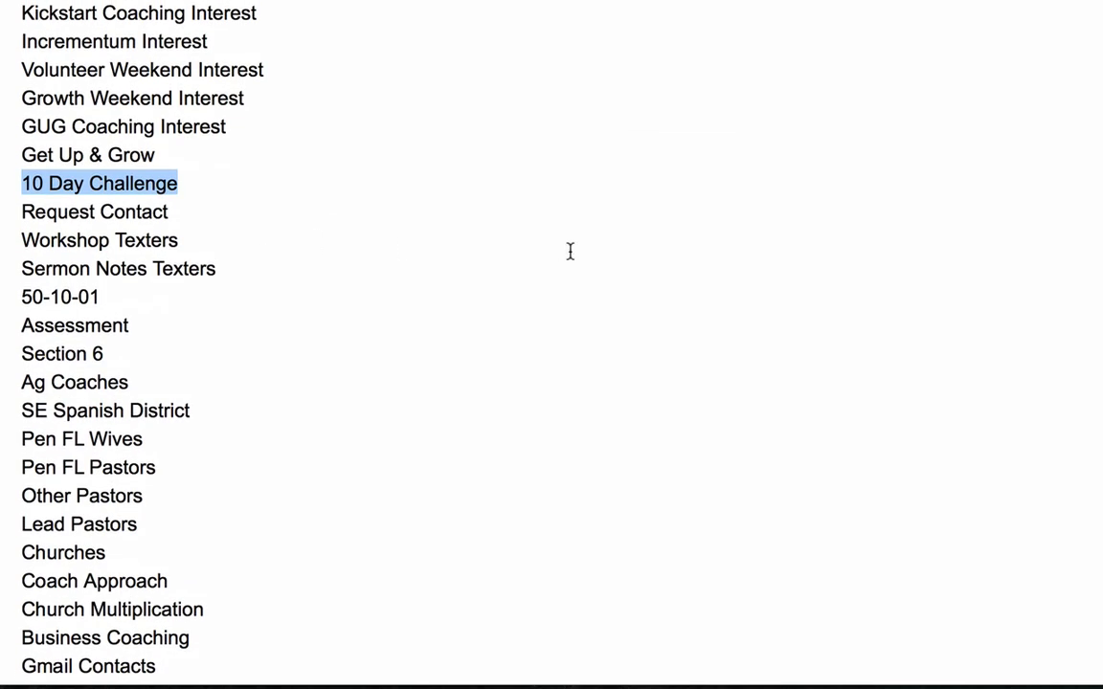
key("super+Tab")
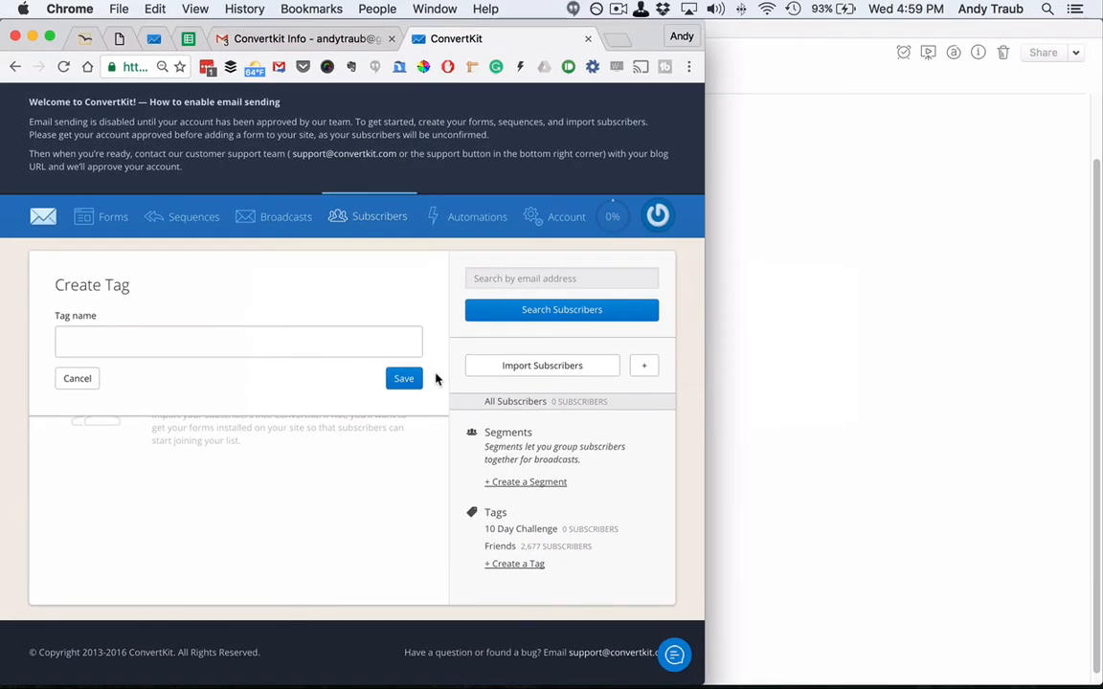
left_click_drag(437, 374, 436, 393)
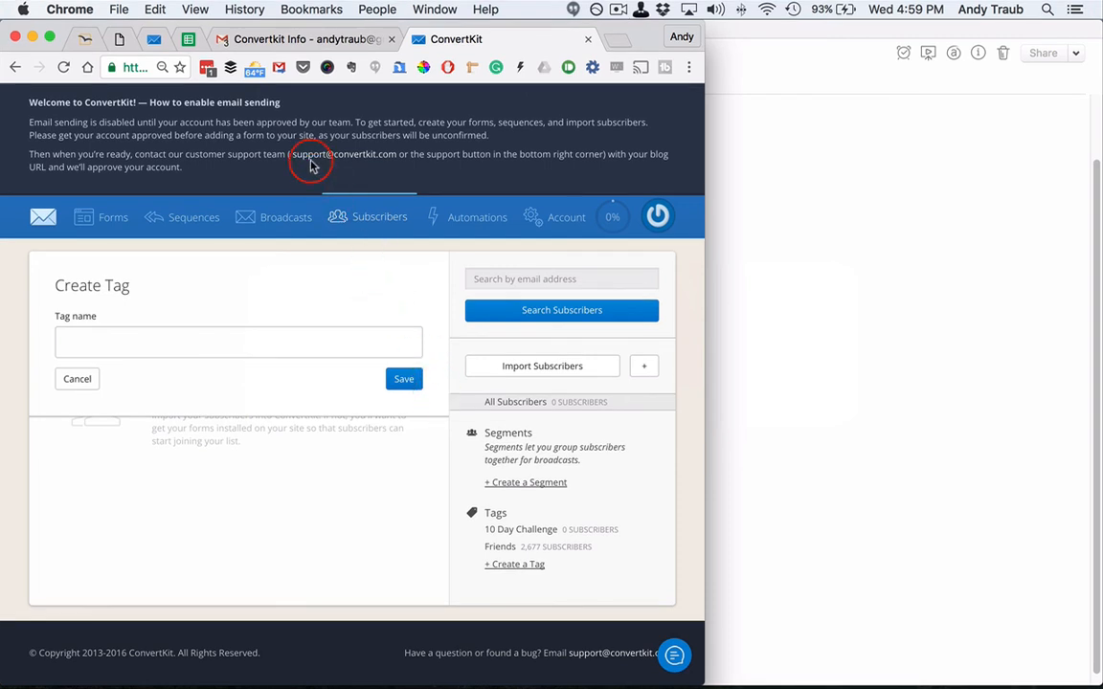